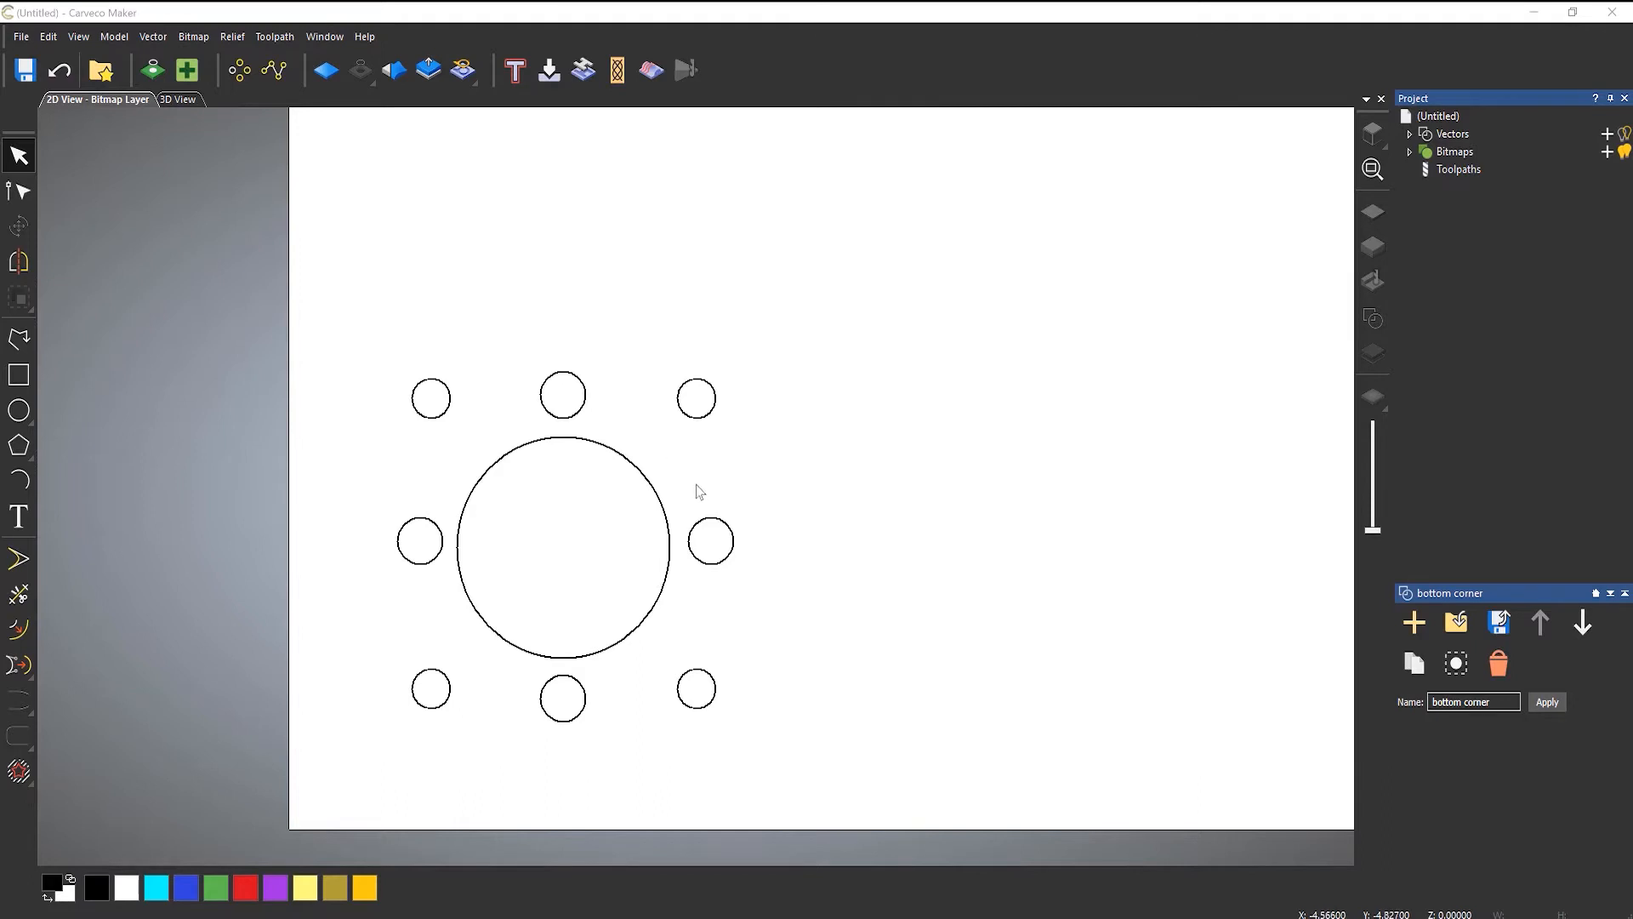
# Step: Check the sizes of the upper-left corner circle and the middle-left circle, and clear the selection
pyautogui.click(445, 413)
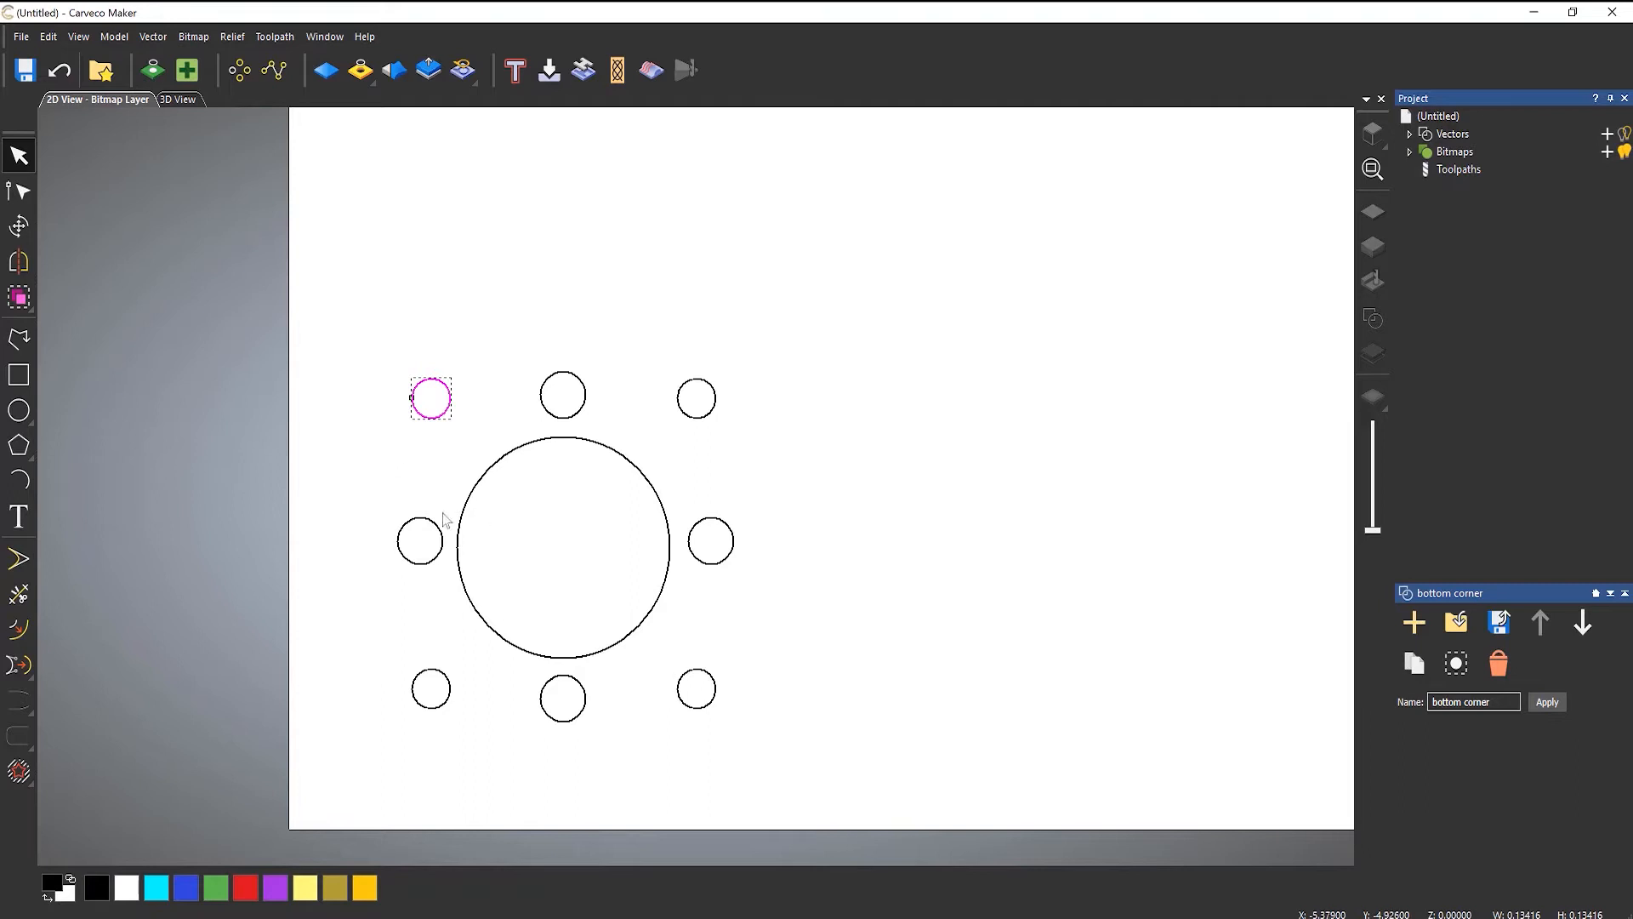
pyautogui.click(417, 519)
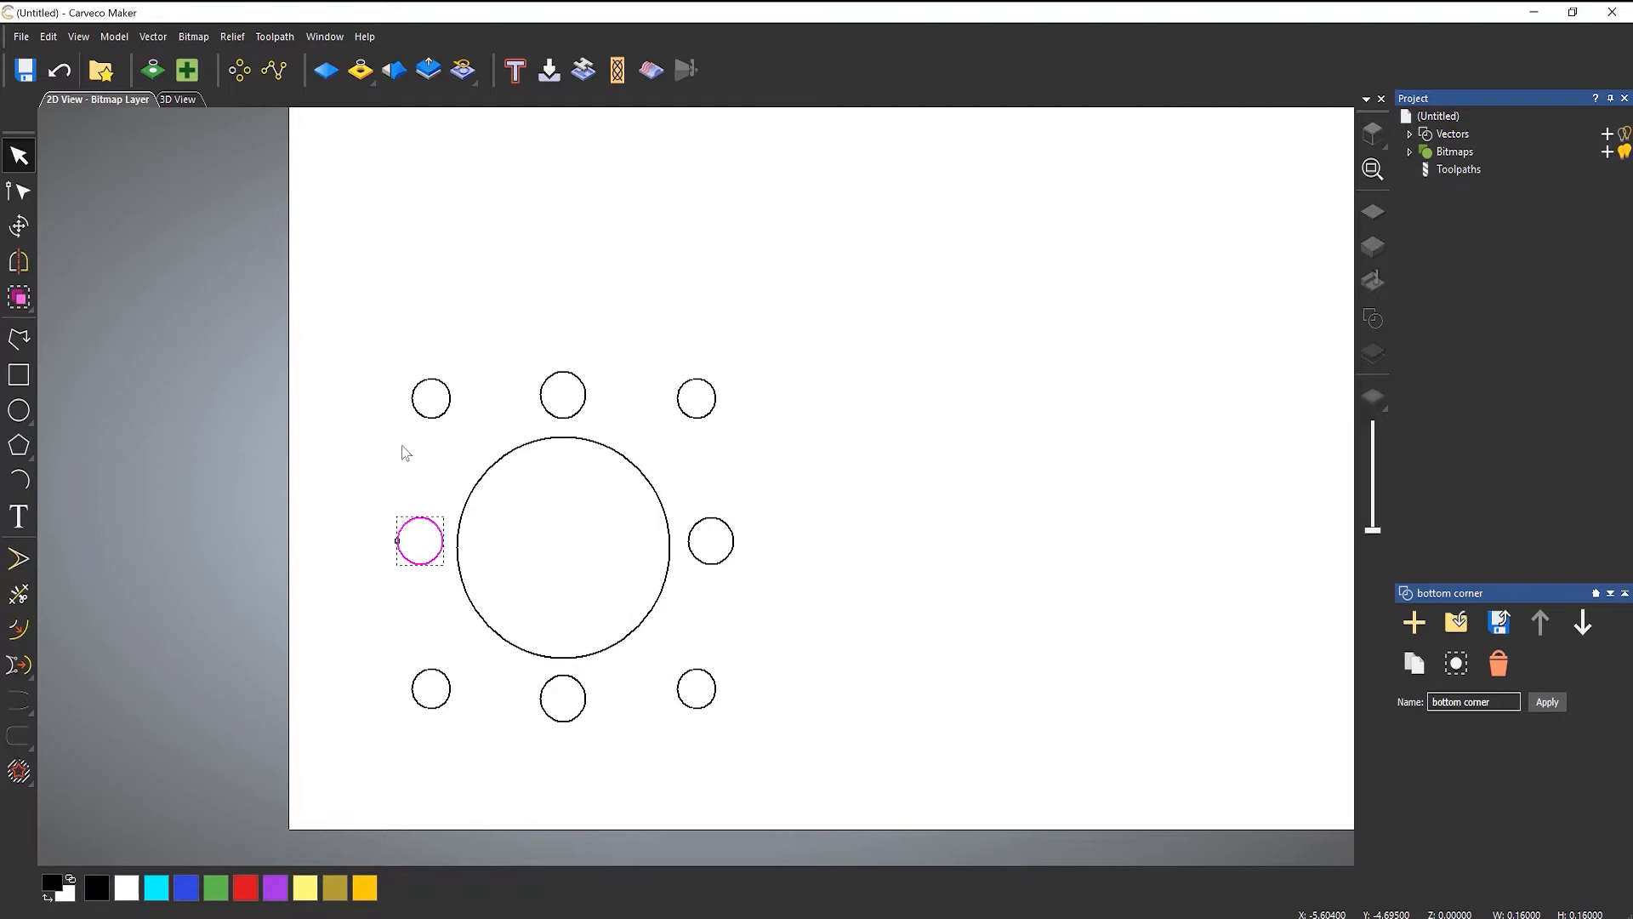
pyautogui.click(387, 463)
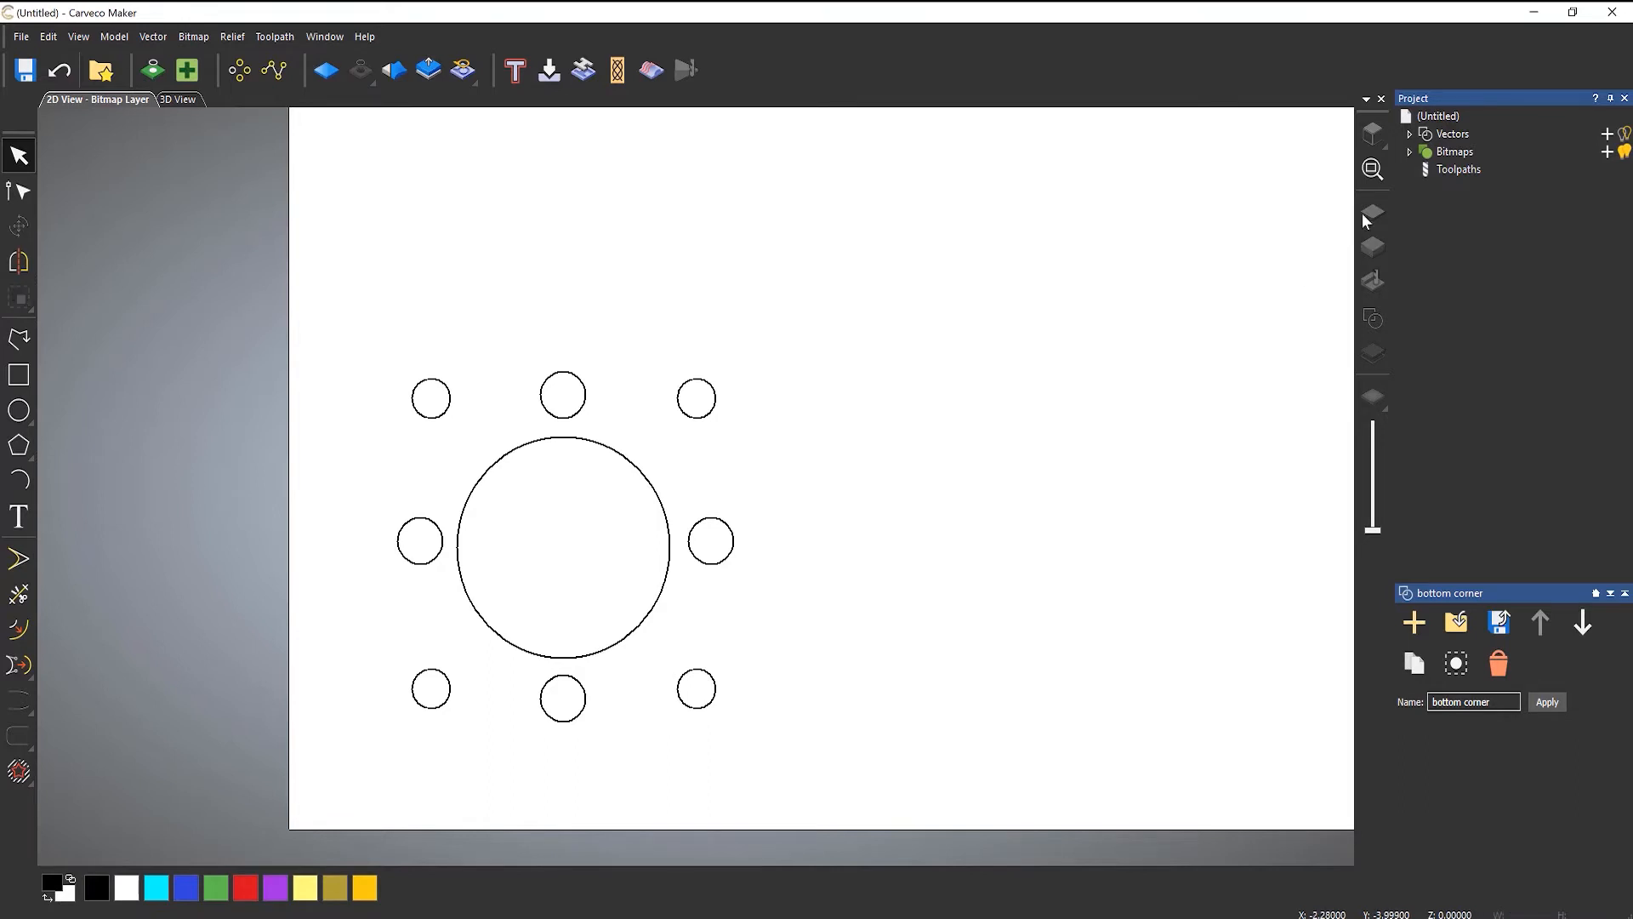
# Step: Start a Drilling toolpath and select the eight small circles, excluding the large centre circle
pyautogui.click(1448, 169)
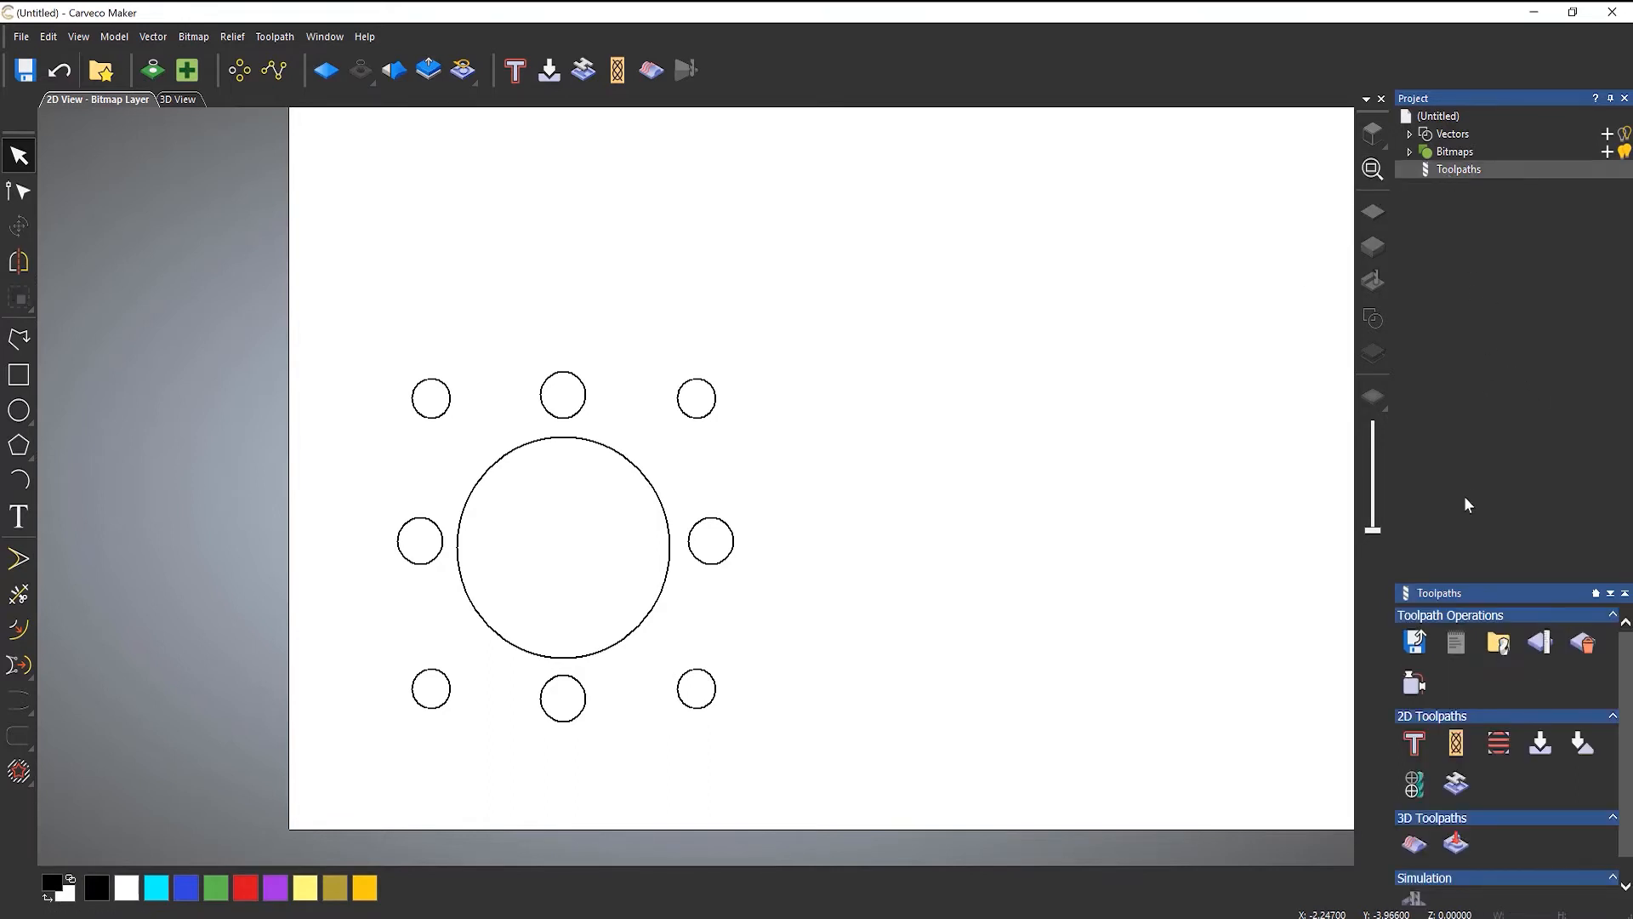
pyautogui.click(1412, 793)
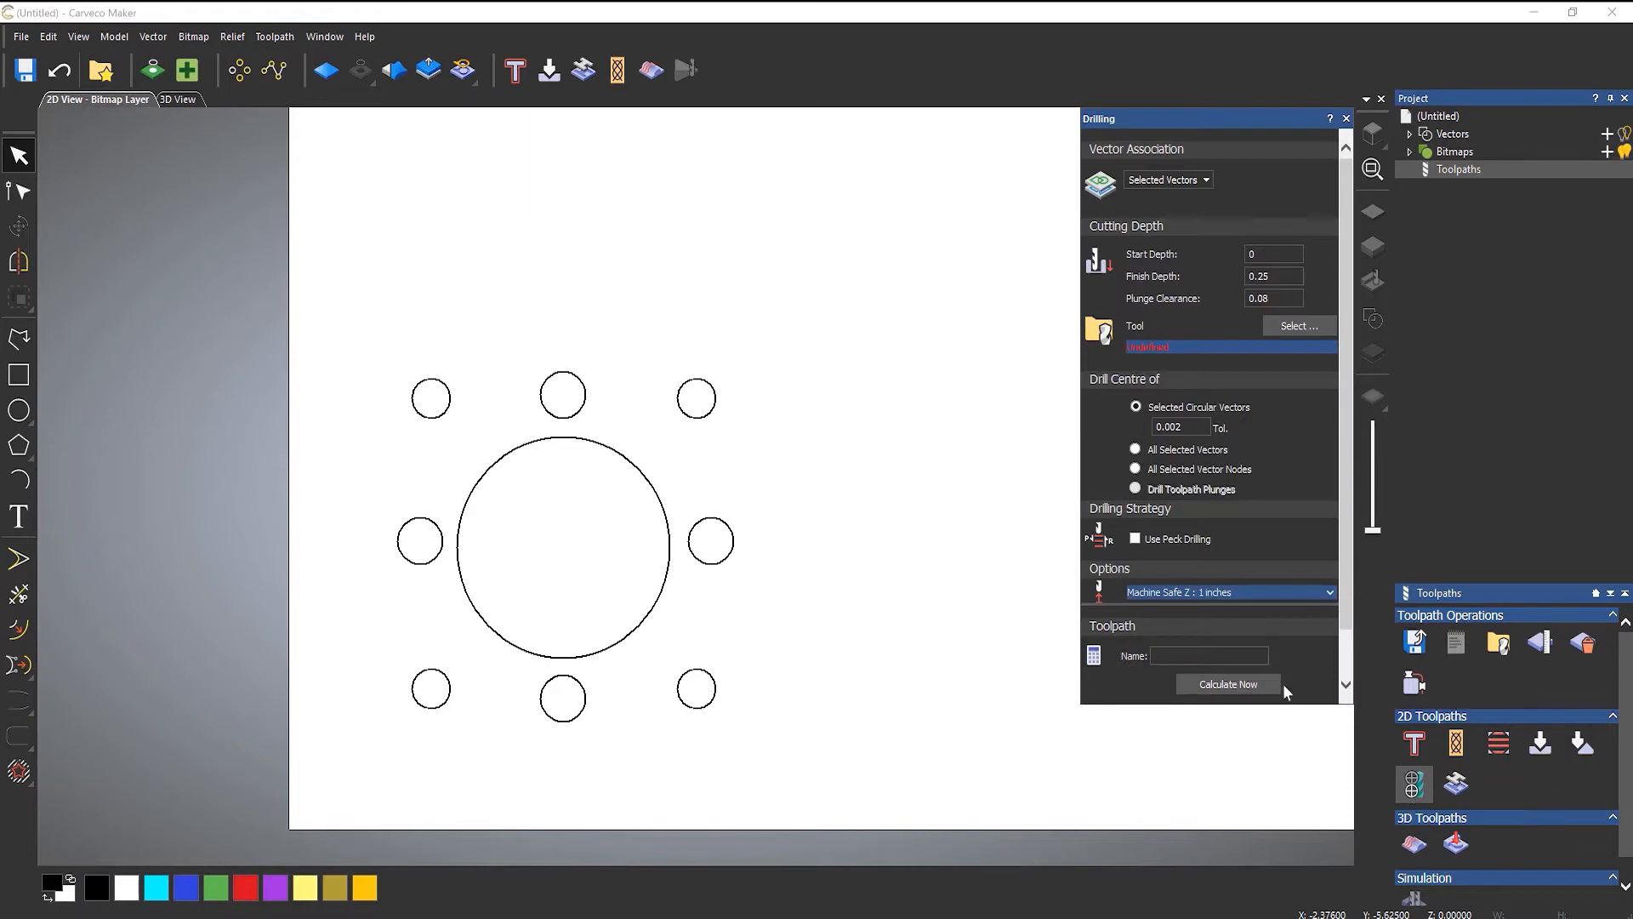
pyautogui.moveTo(352, 312); pyautogui.dragTo(834, 763)
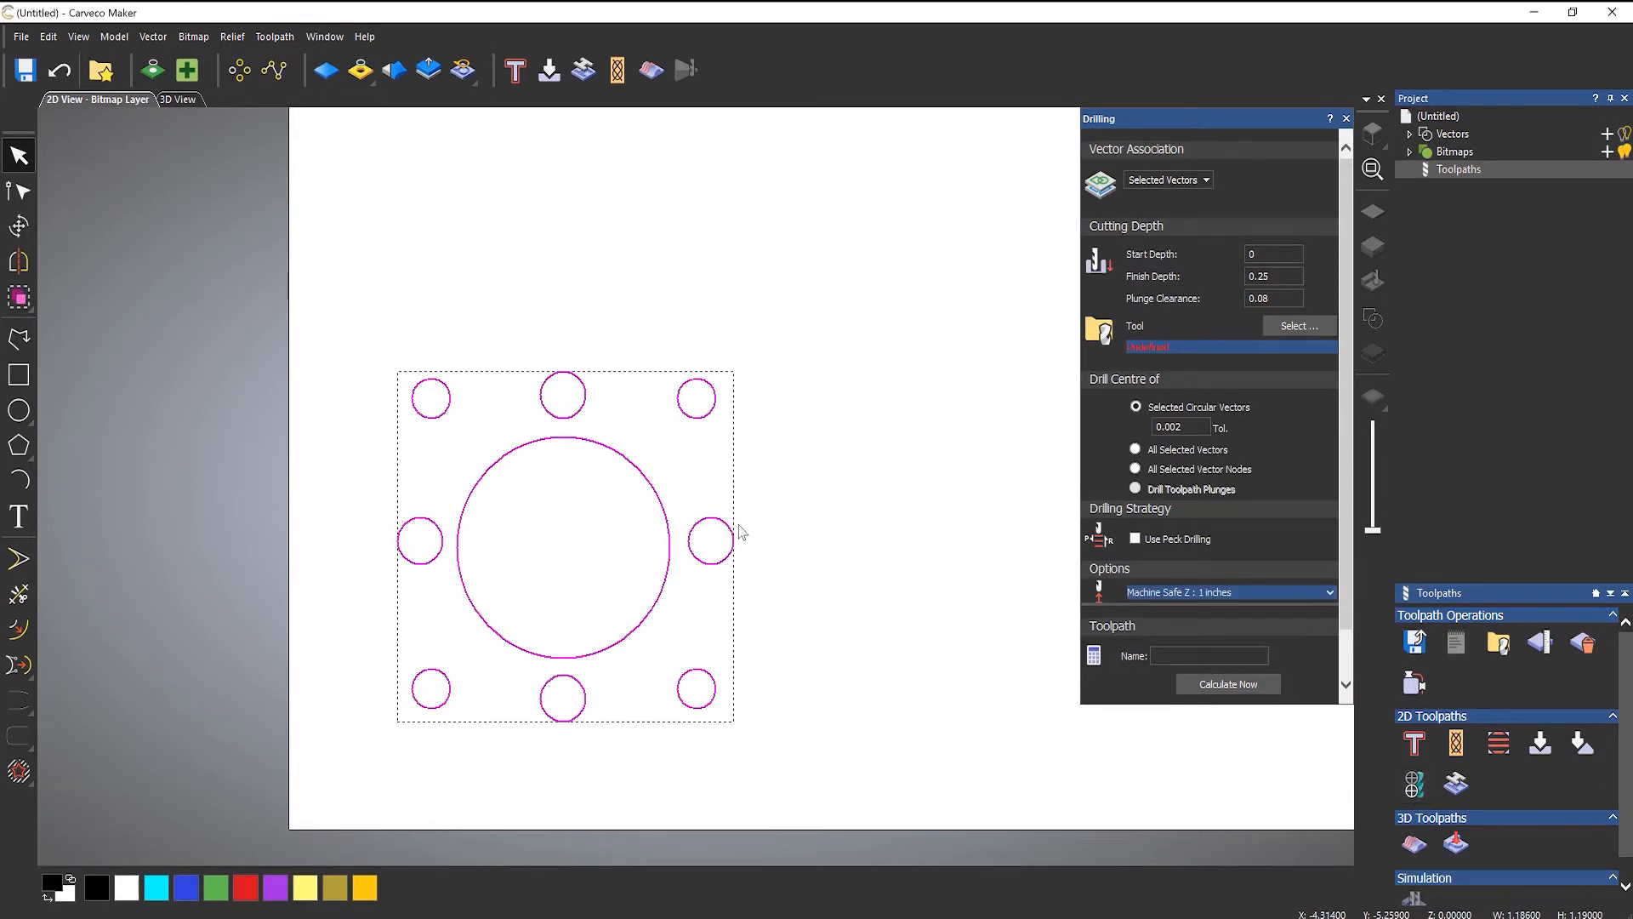
pyautogui.keyDown('shift'); pyautogui.click(634, 466); pyautogui.keyUp('shift')
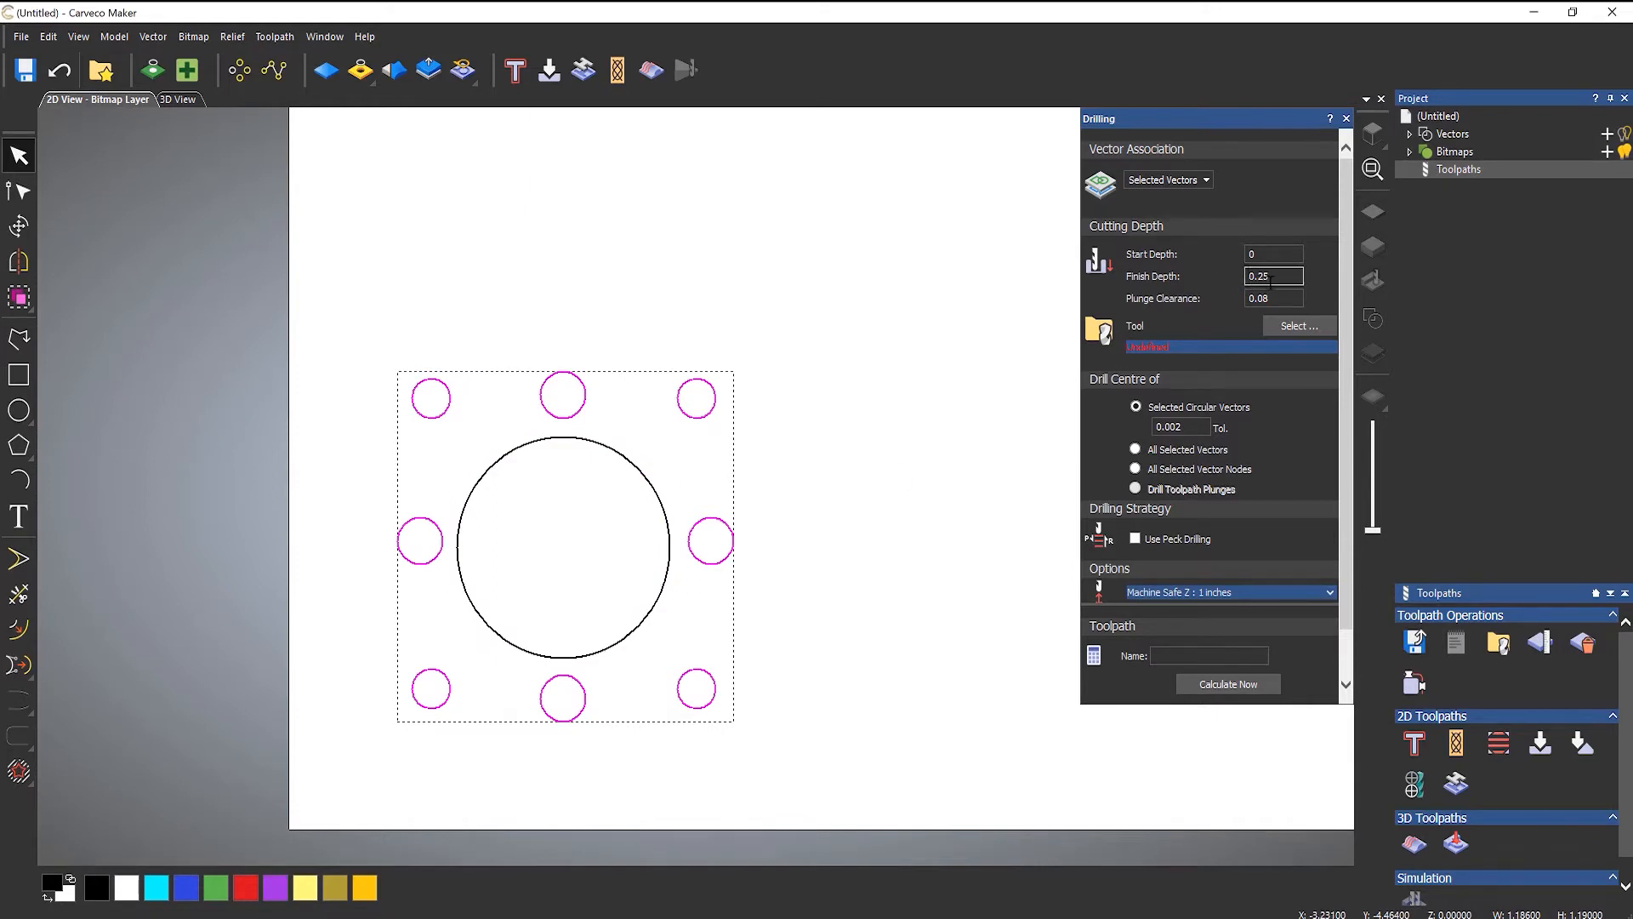
# Step: Set up the material for the drilling toolpath with Material Z Zero at the top surface
pyautogui.scroll(-1, 1350, 362)
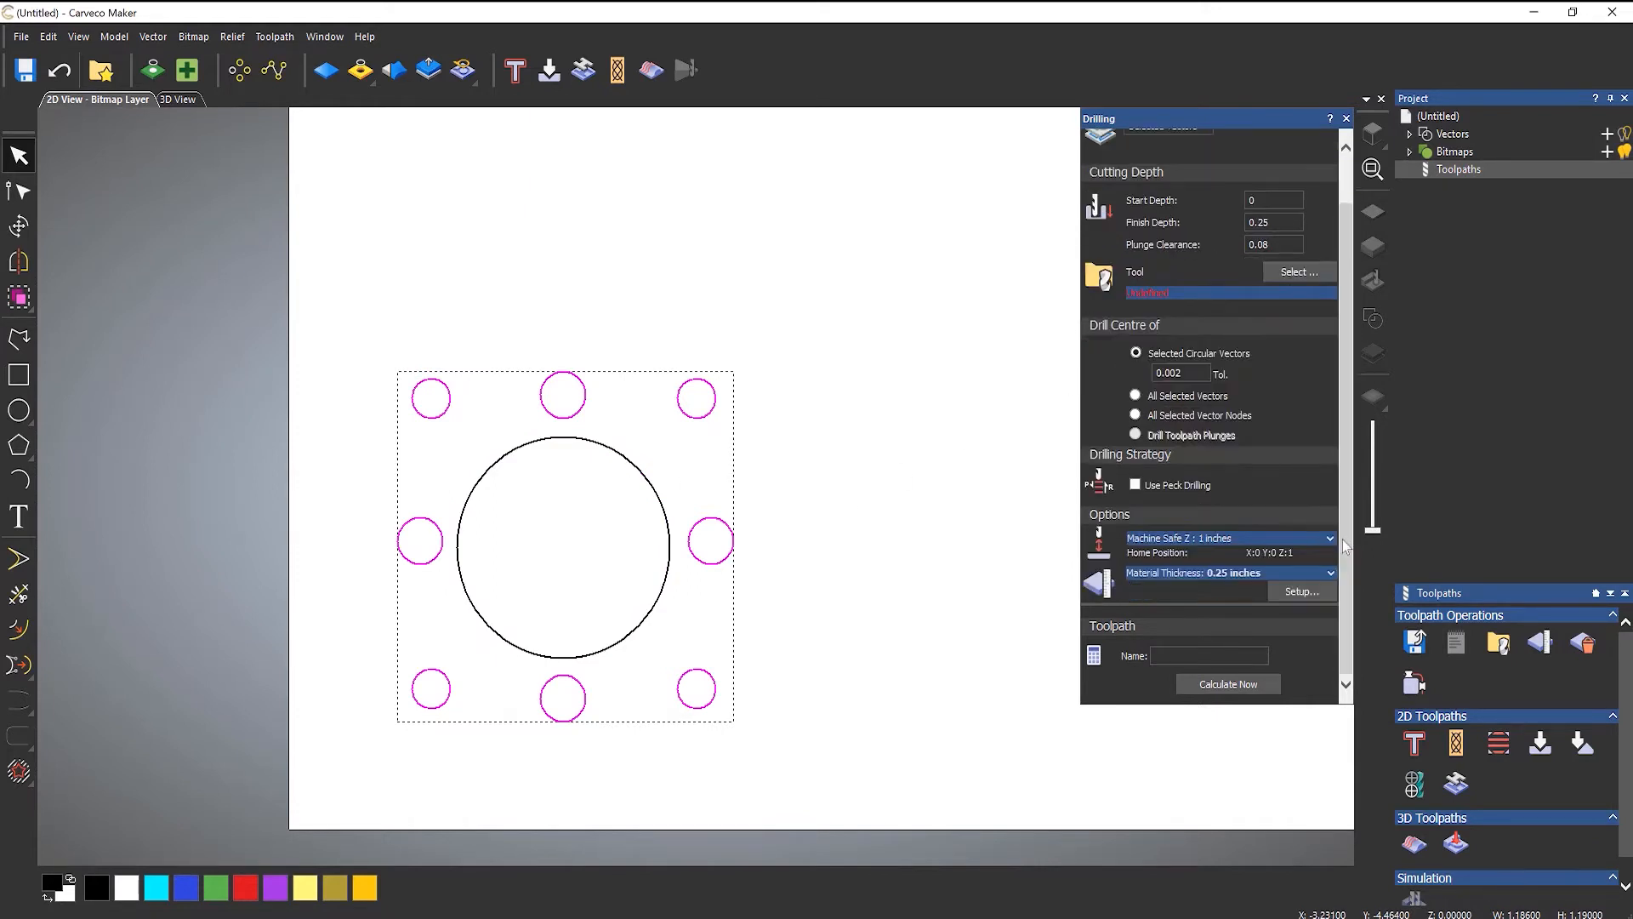
pyautogui.click(1293, 591)
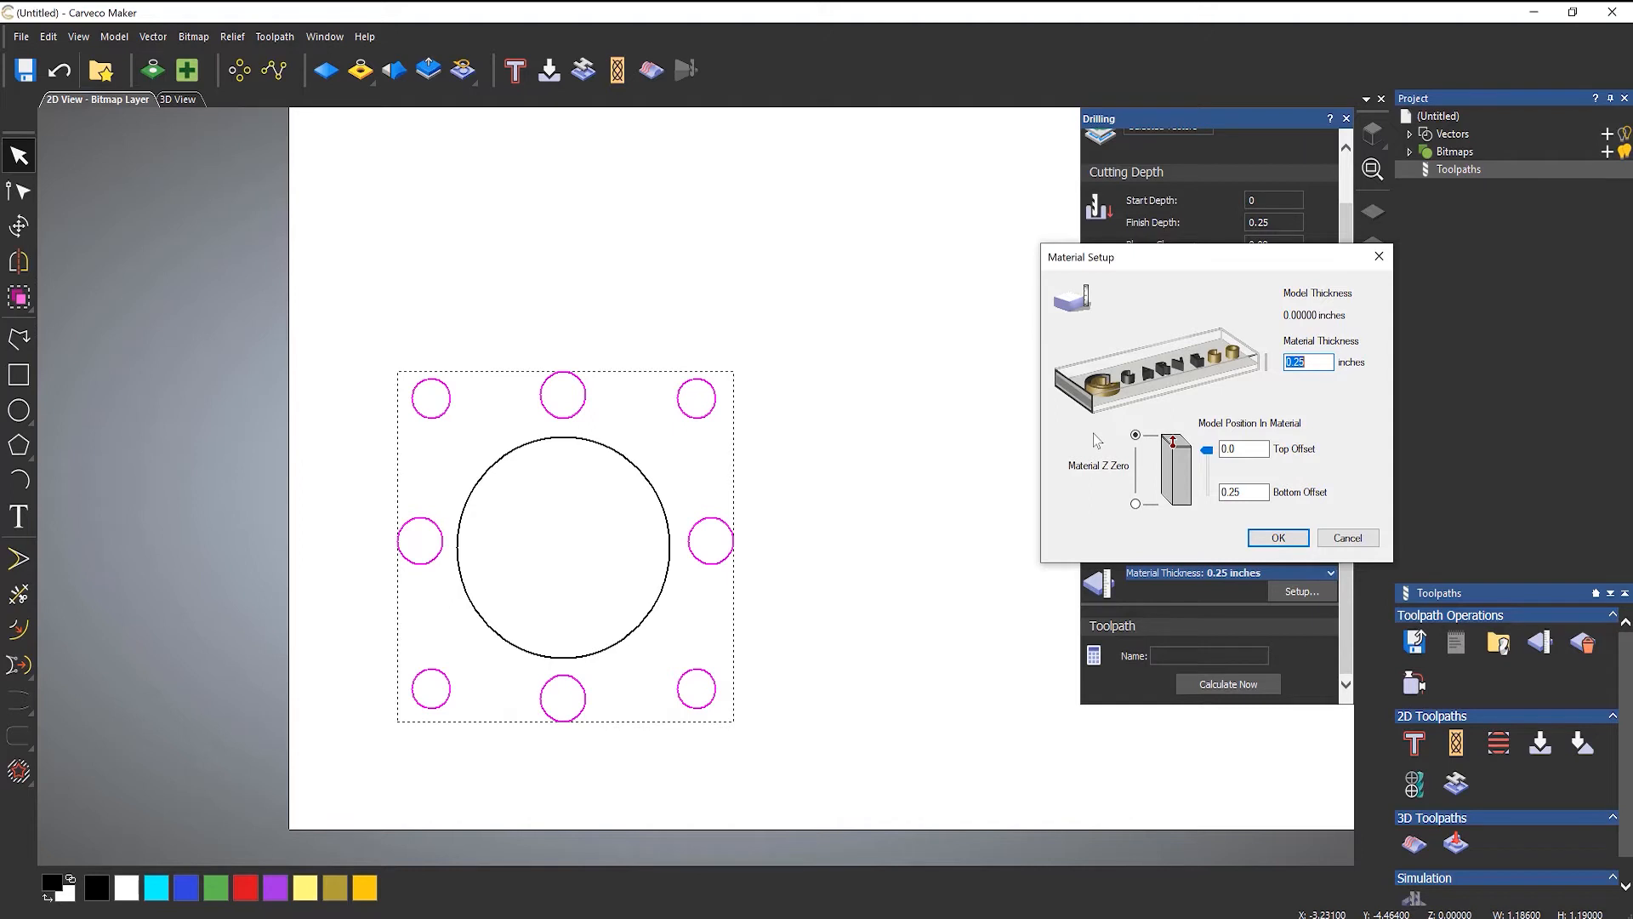
pyautogui.click(1135, 435)
pyautogui.click(1278, 545)
pyautogui.click(1279, 537)
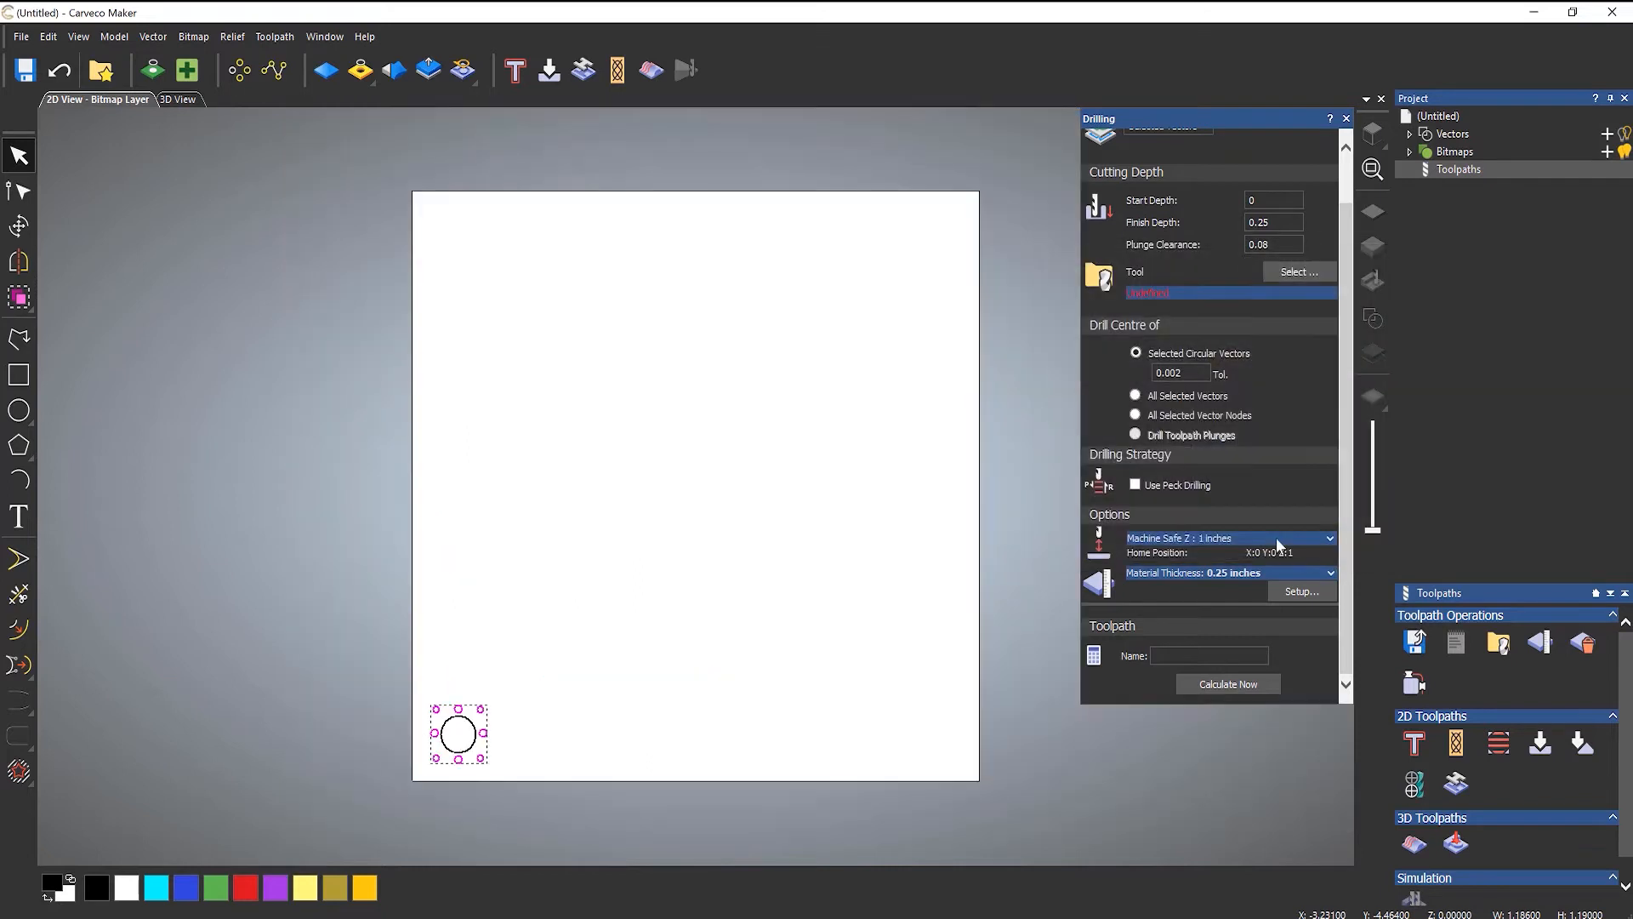
# Step: Assign the End Mill 1/8 Inch tool from the inch wood or plastic roughing group and calculate the drilling toolpath
pyautogui.scroll(3, 459, 783)
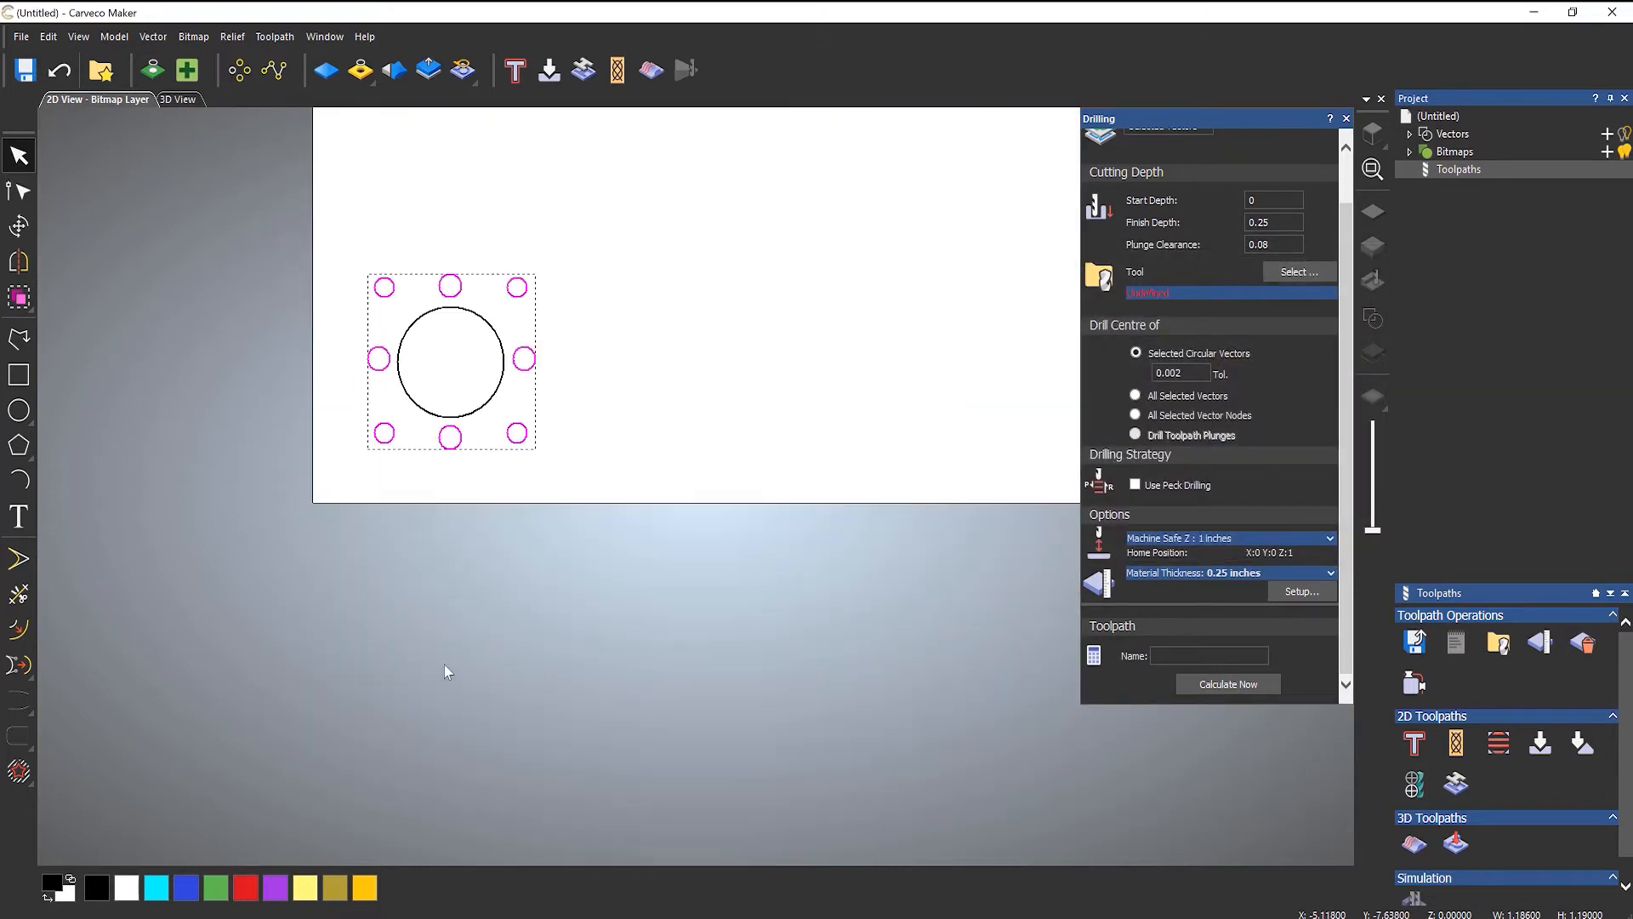
pyautogui.scroll(3, 375, 328)
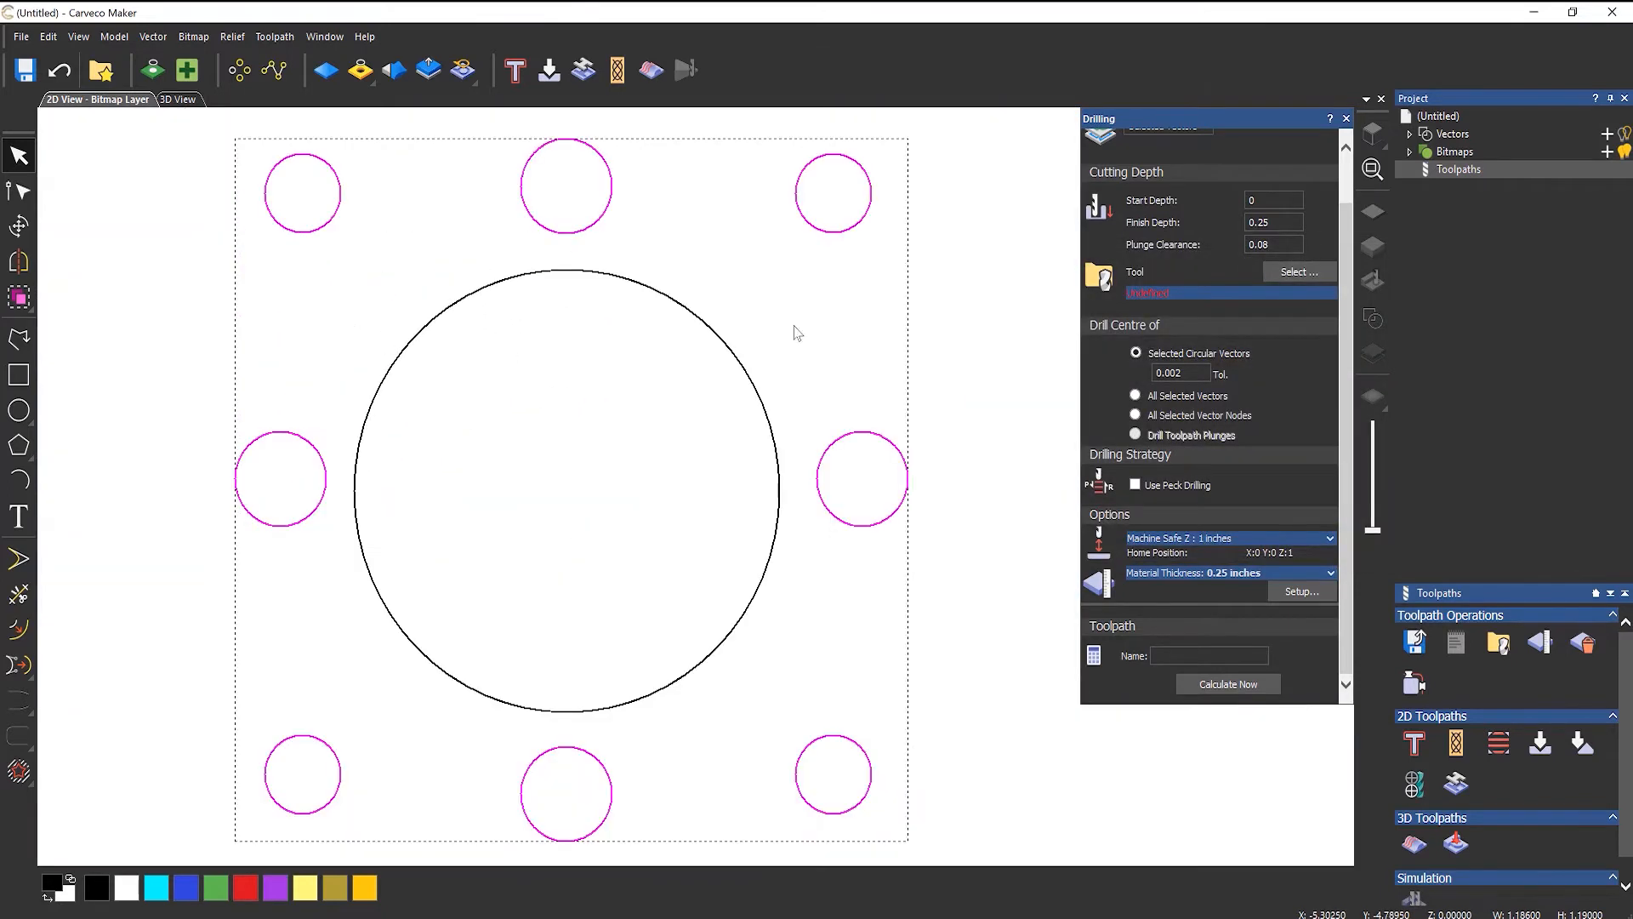
pyautogui.click(1290, 281)
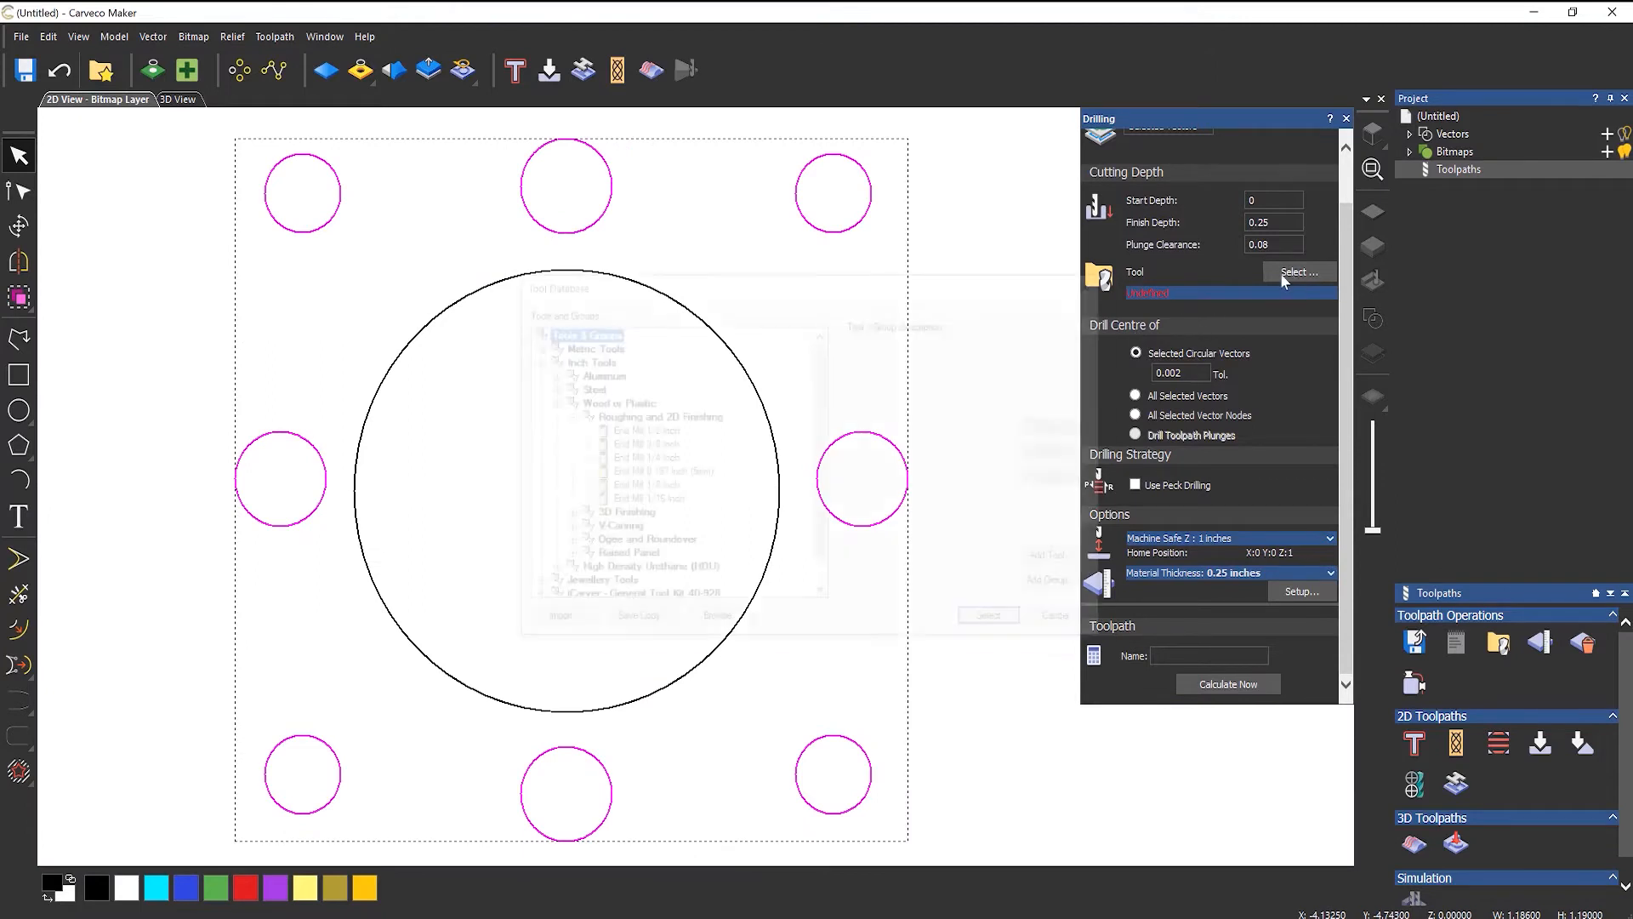
pyautogui.moveTo(679, 292); pyautogui.dragTo(695, 302)
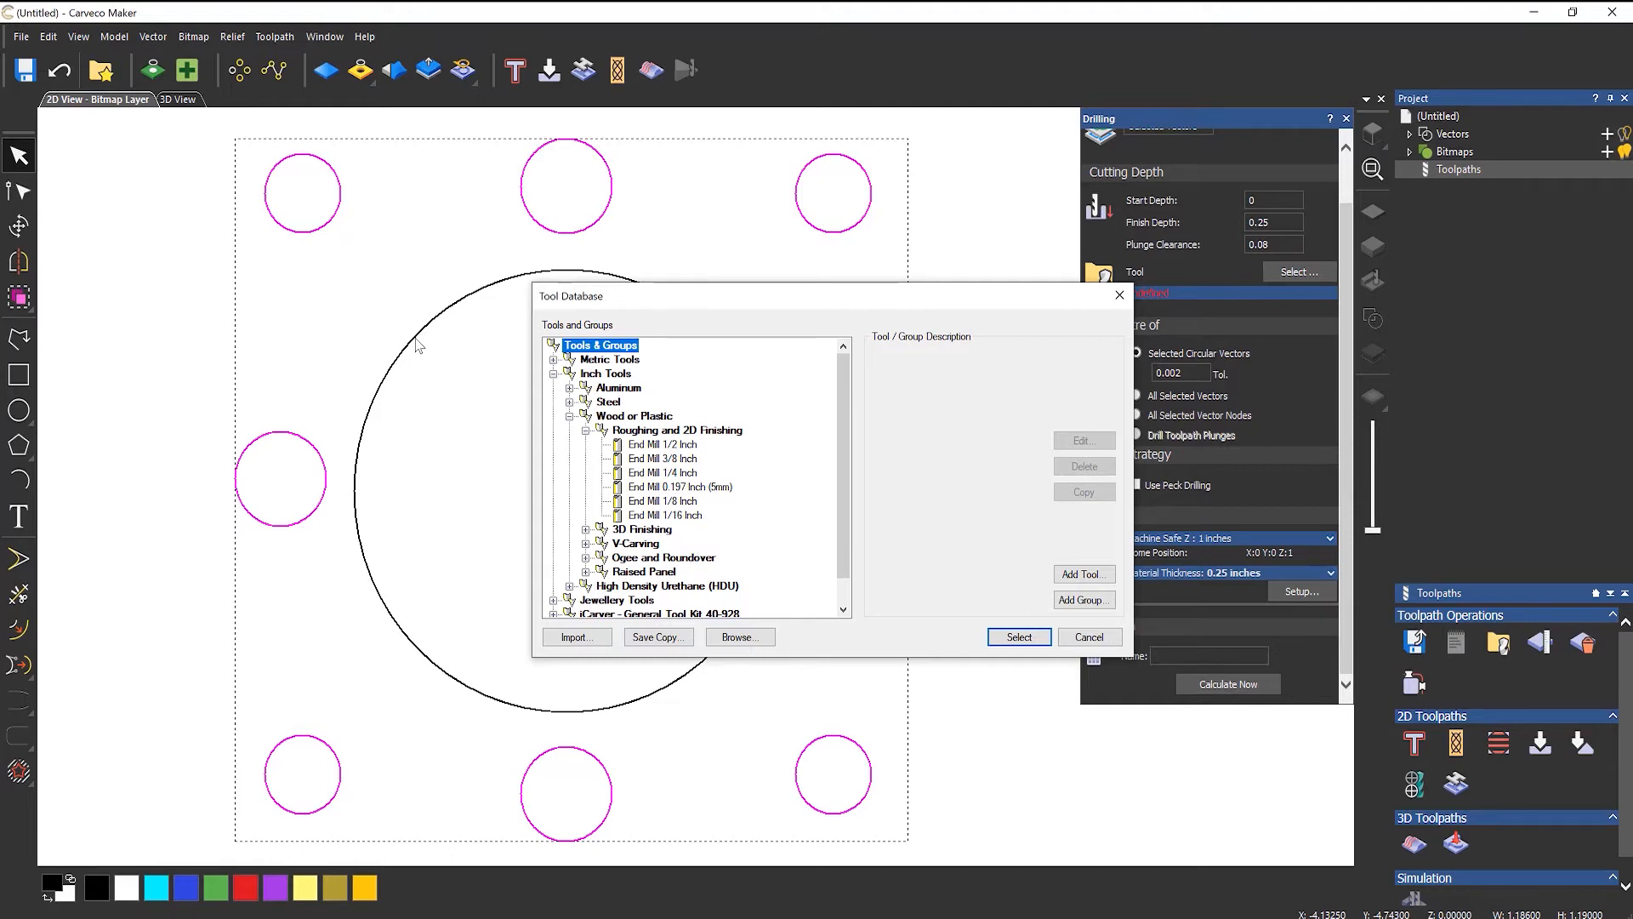
pyautogui.click(663, 501)
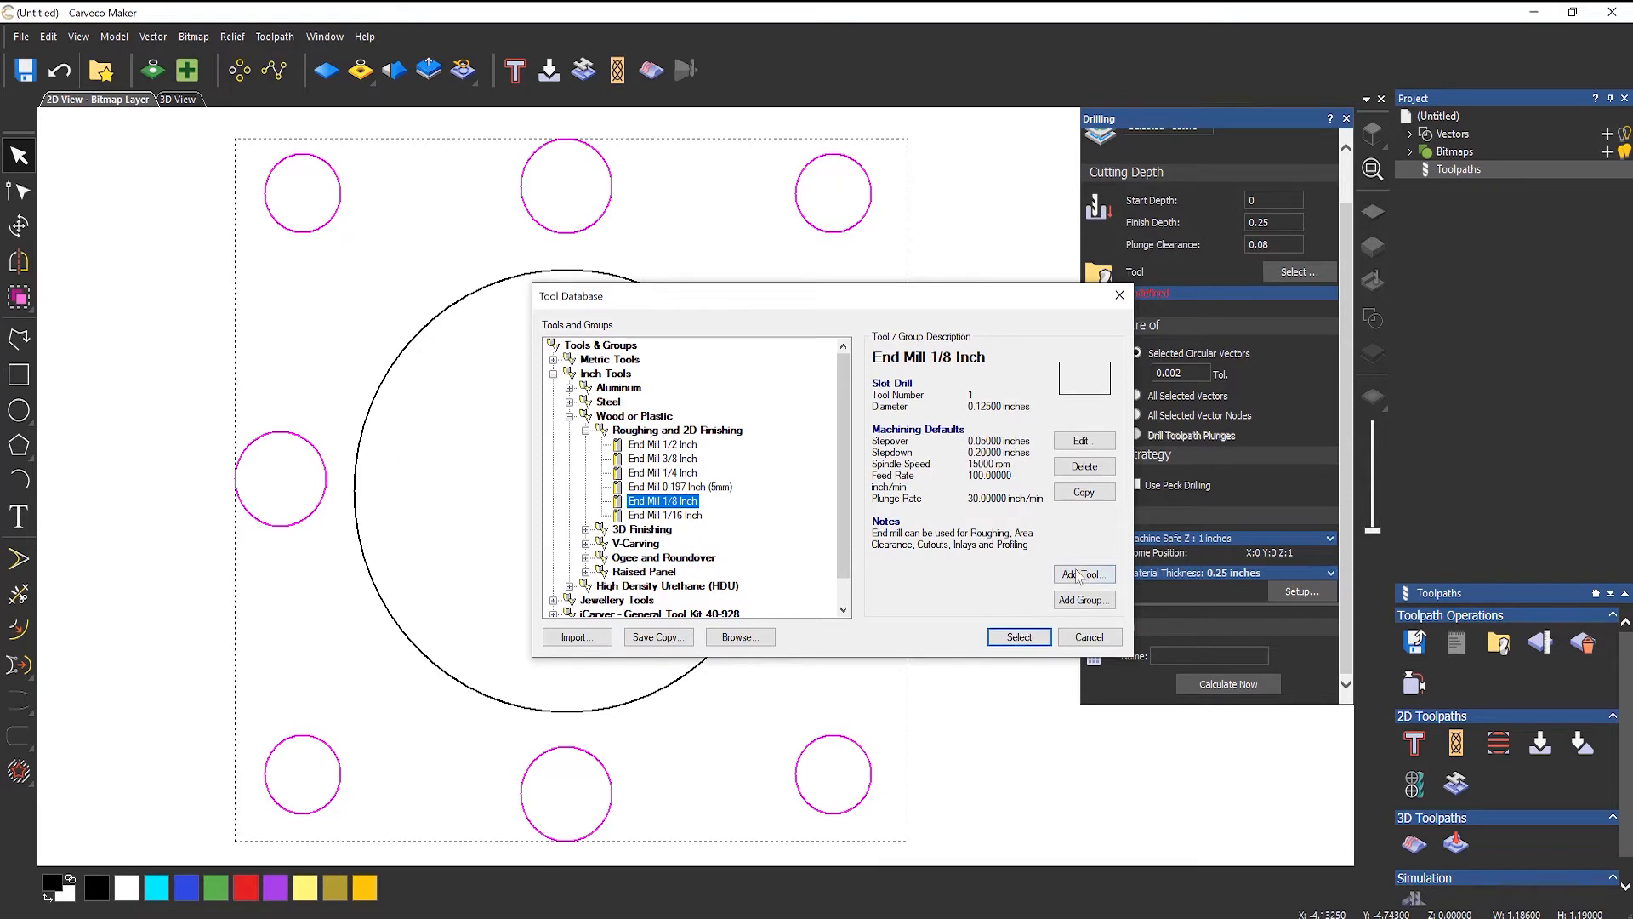
pyautogui.click(1019, 637)
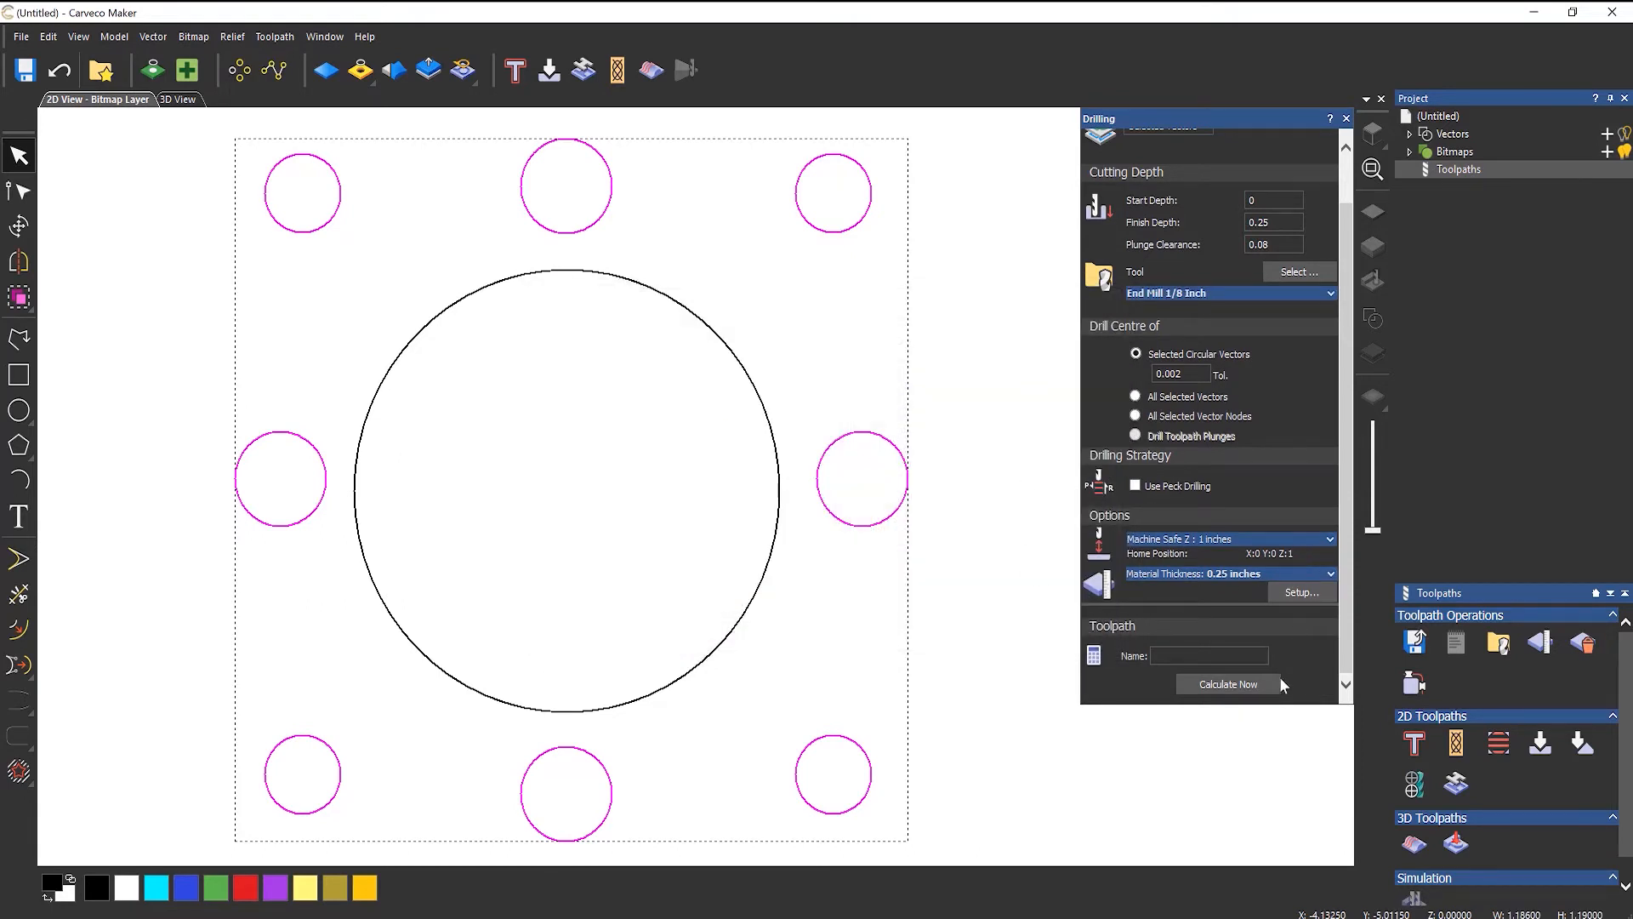
pyautogui.click(1246, 689)
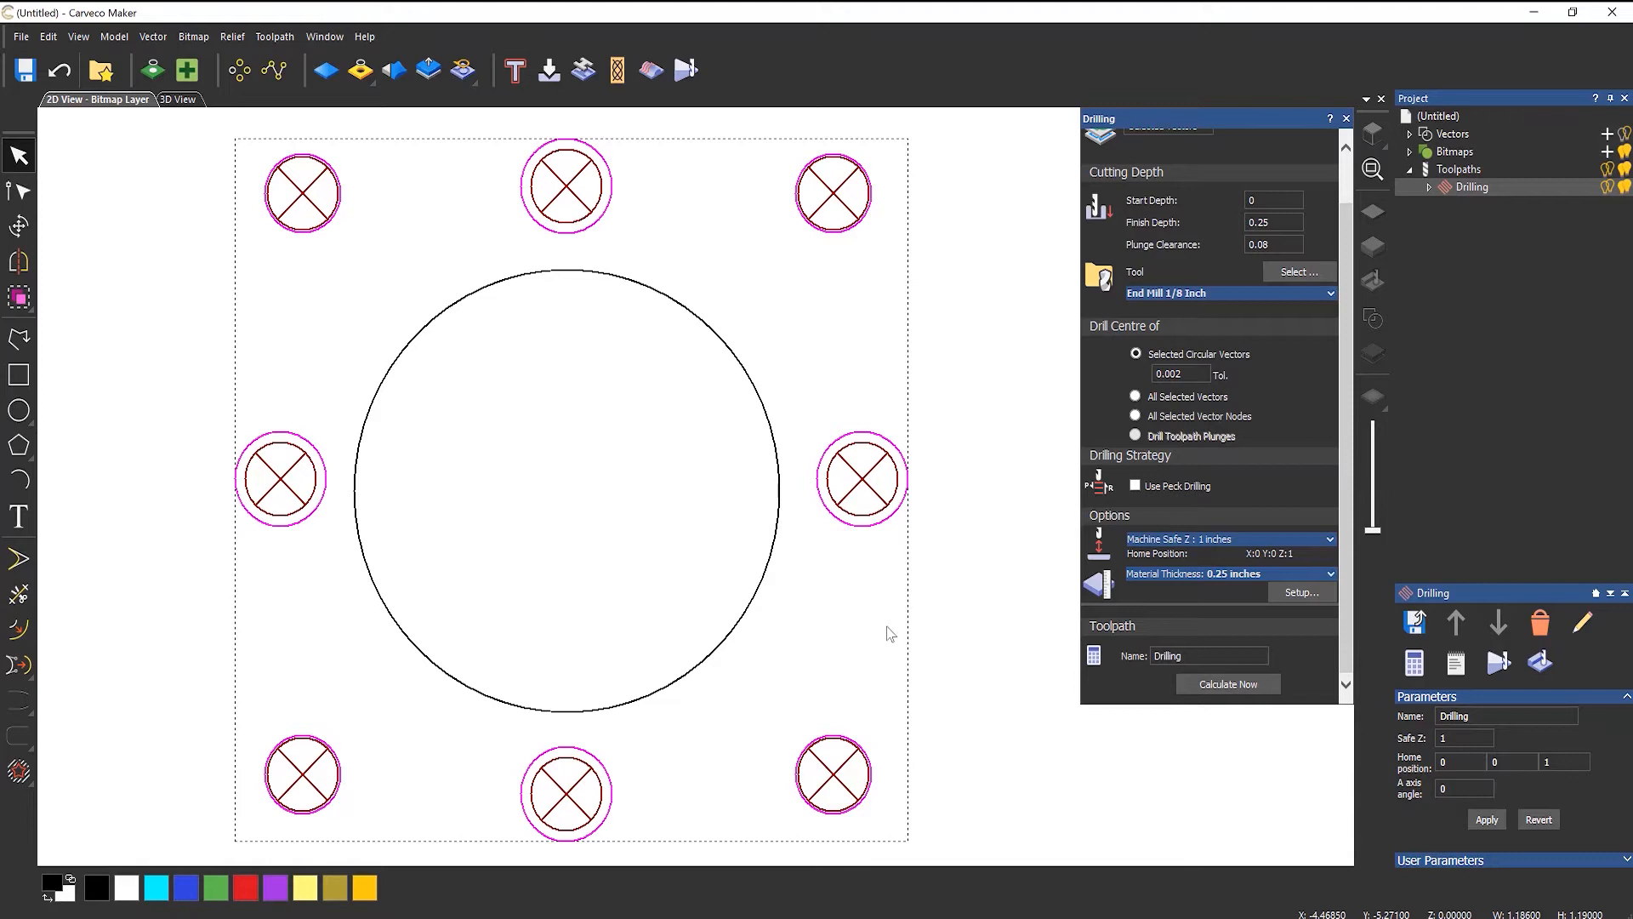
# Step: Simulate the Drilling toolpath and inspect the drilled holes up close in 3D
pyautogui.rightClick(1446, 187)
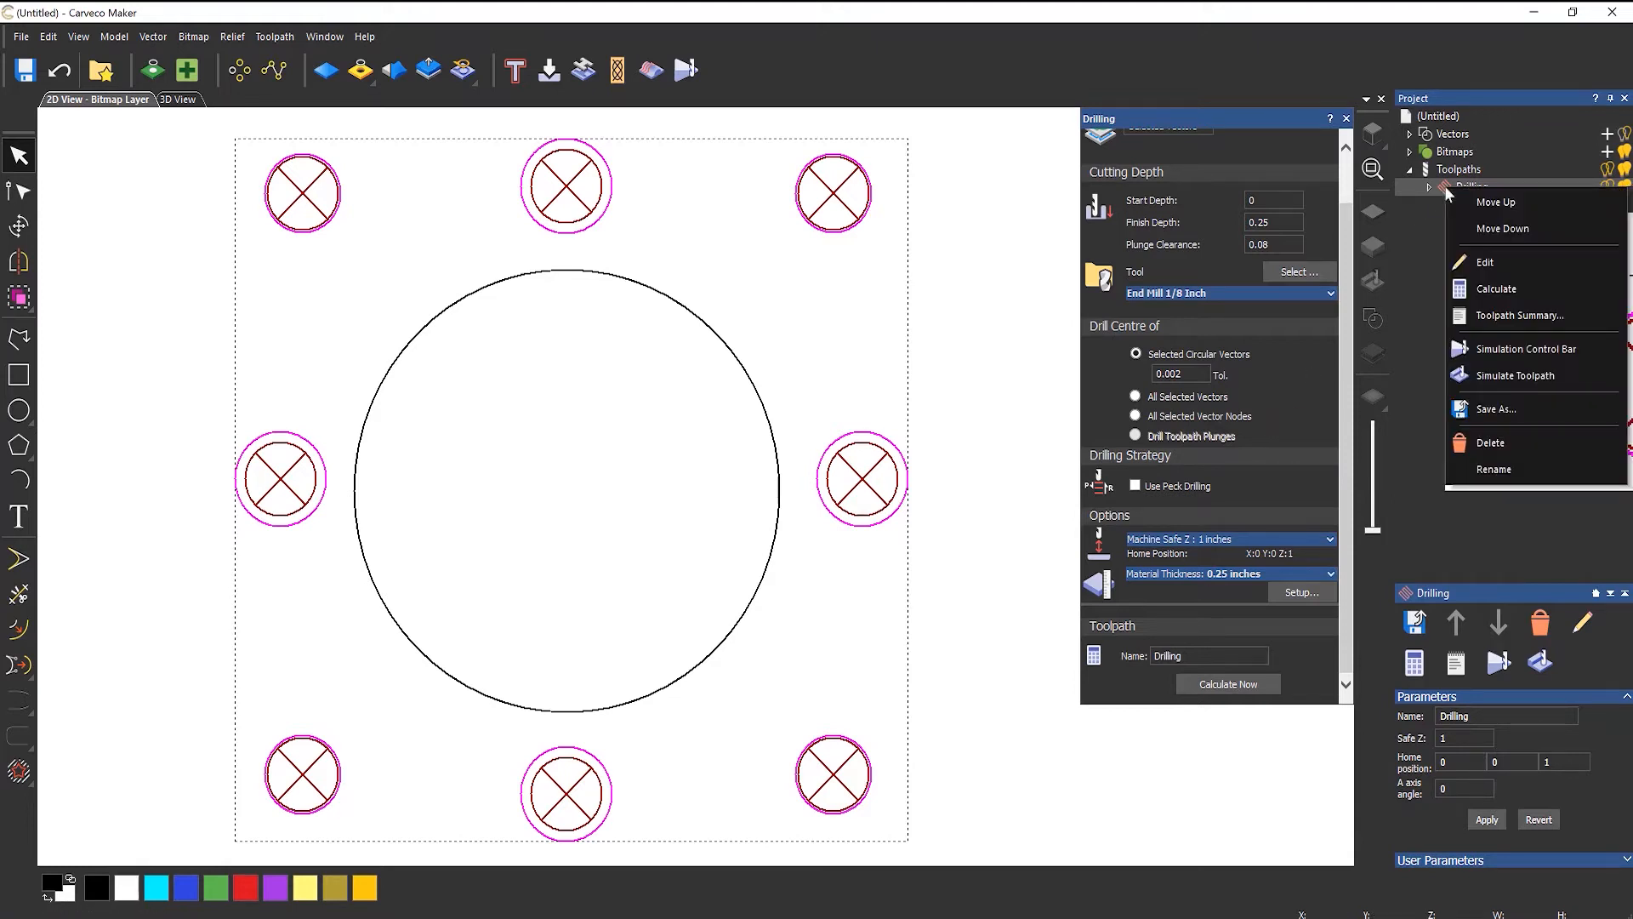
pyautogui.click(1523, 374)
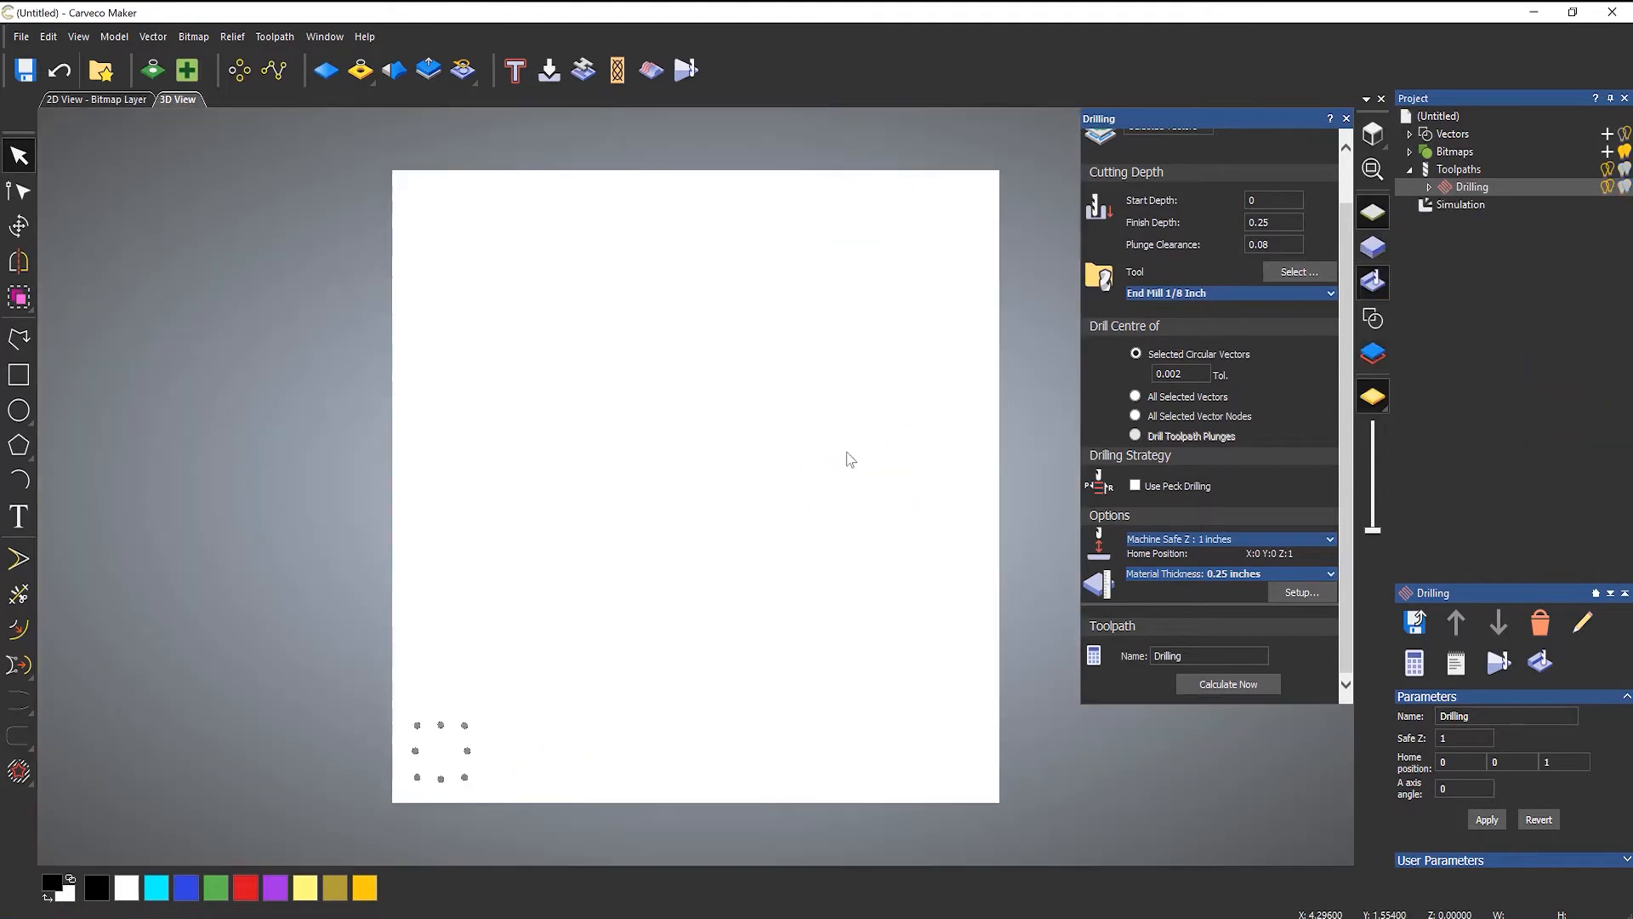
pyautogui.scroll(5, 434, 787)
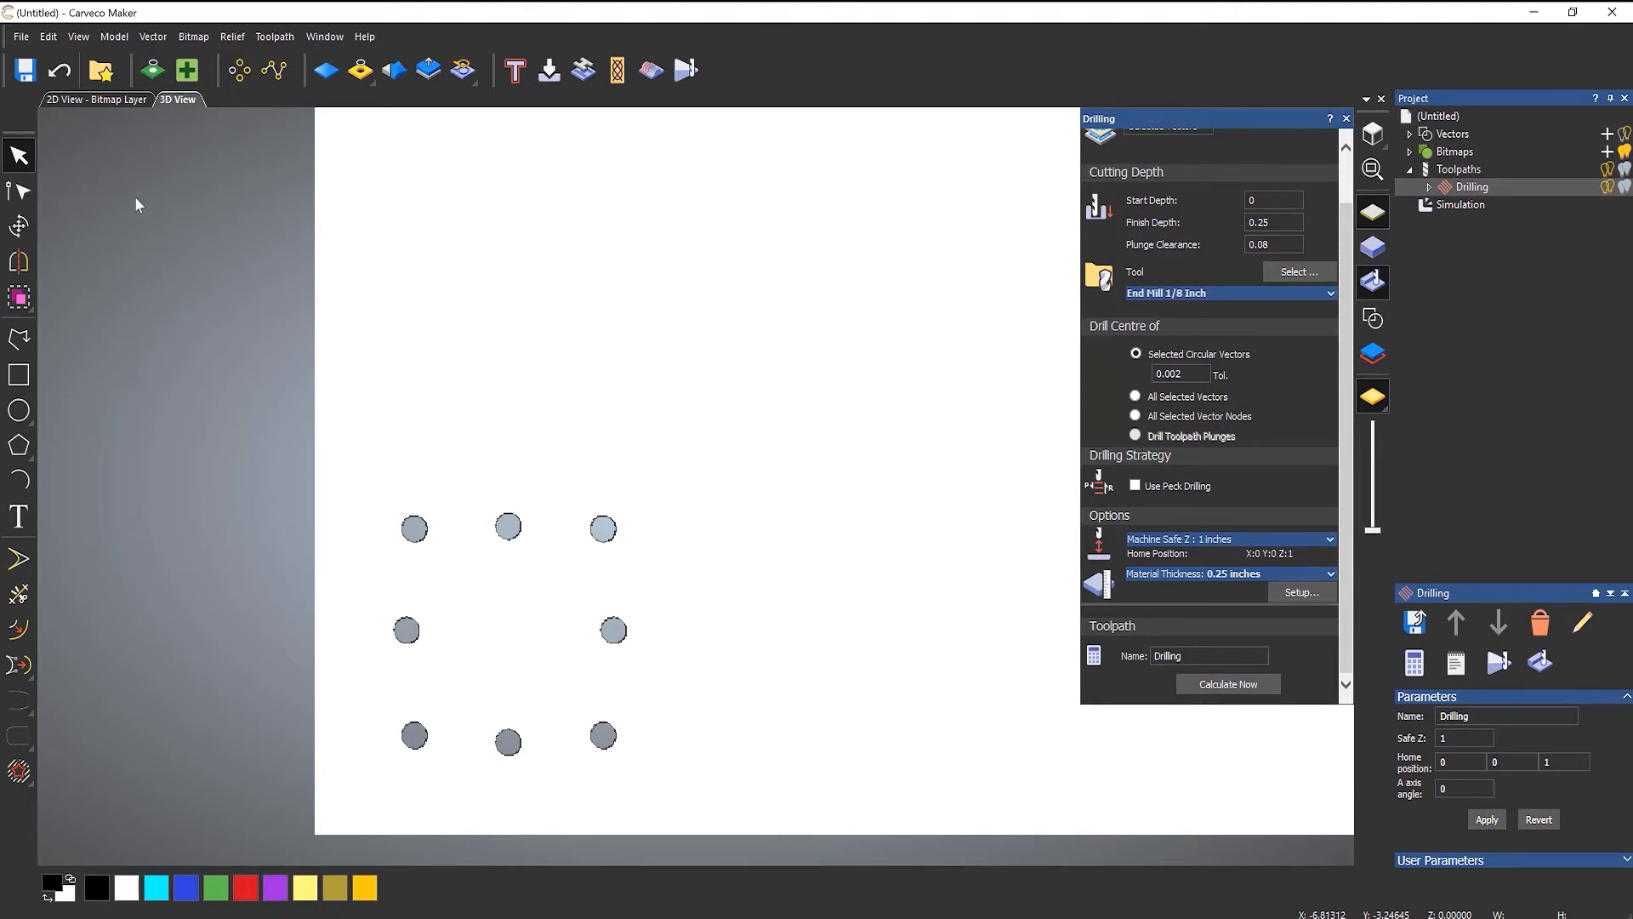
# Step: Return to the 2D view, hide the Drilling toolpath preview and deselect the vectors
pyautogui.click(98, 99)
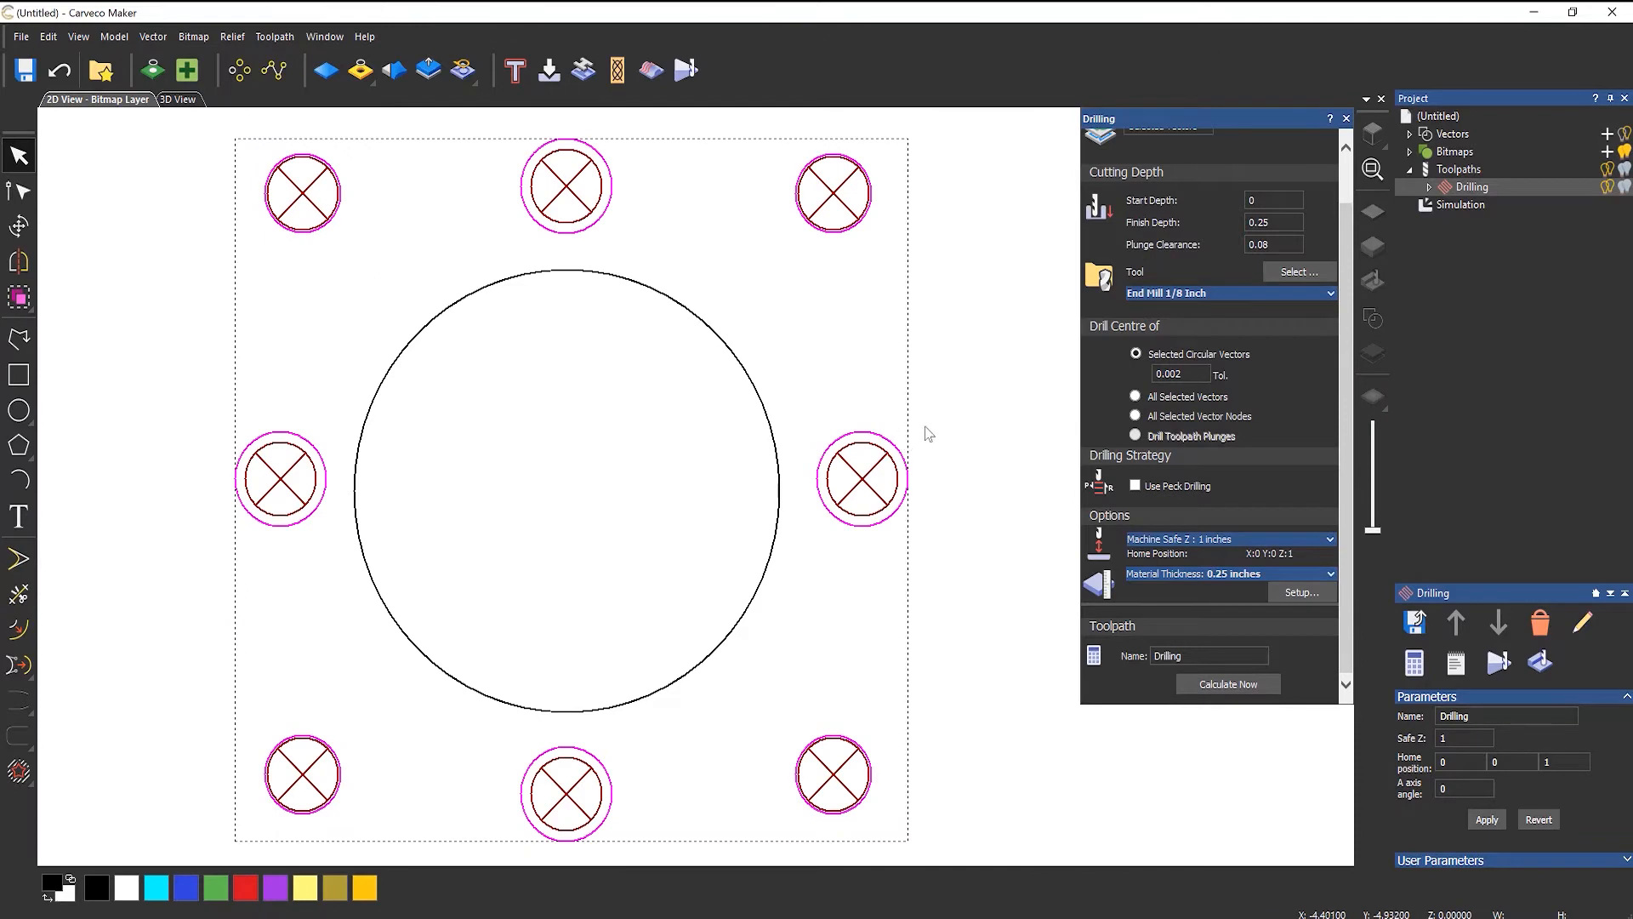
pyautogui.click(1607, 186)
pyautogui.click(876, 719)
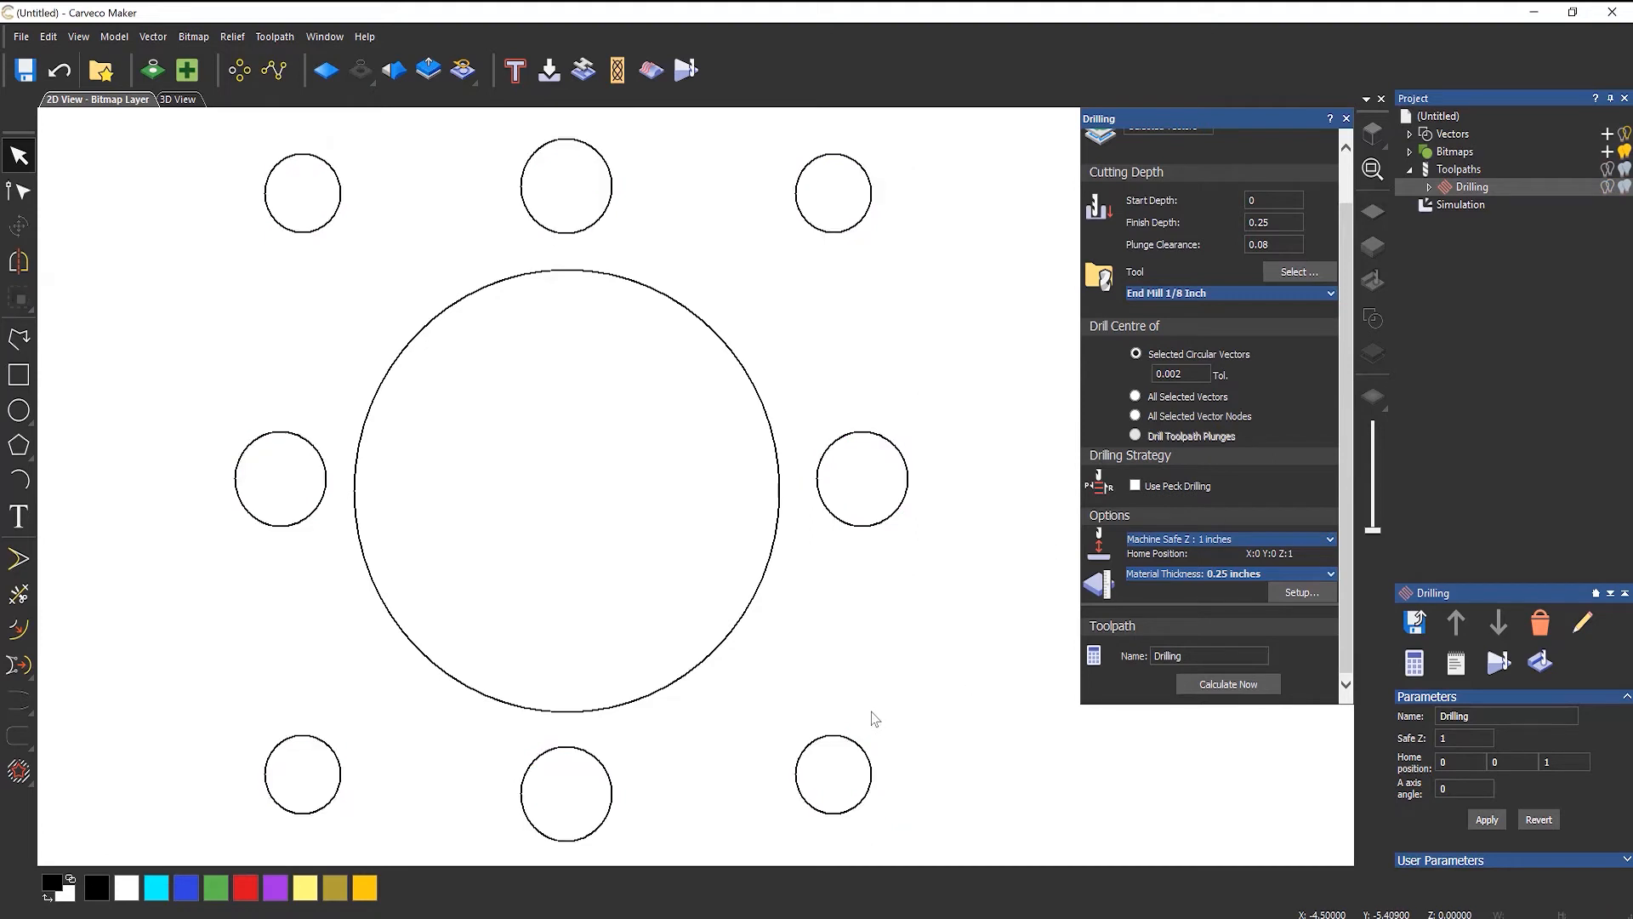
# Step: Distort the lower-right small circle into an irregular shape by moving its top, right and bottom nodes
pyautogui.click(862, 750)
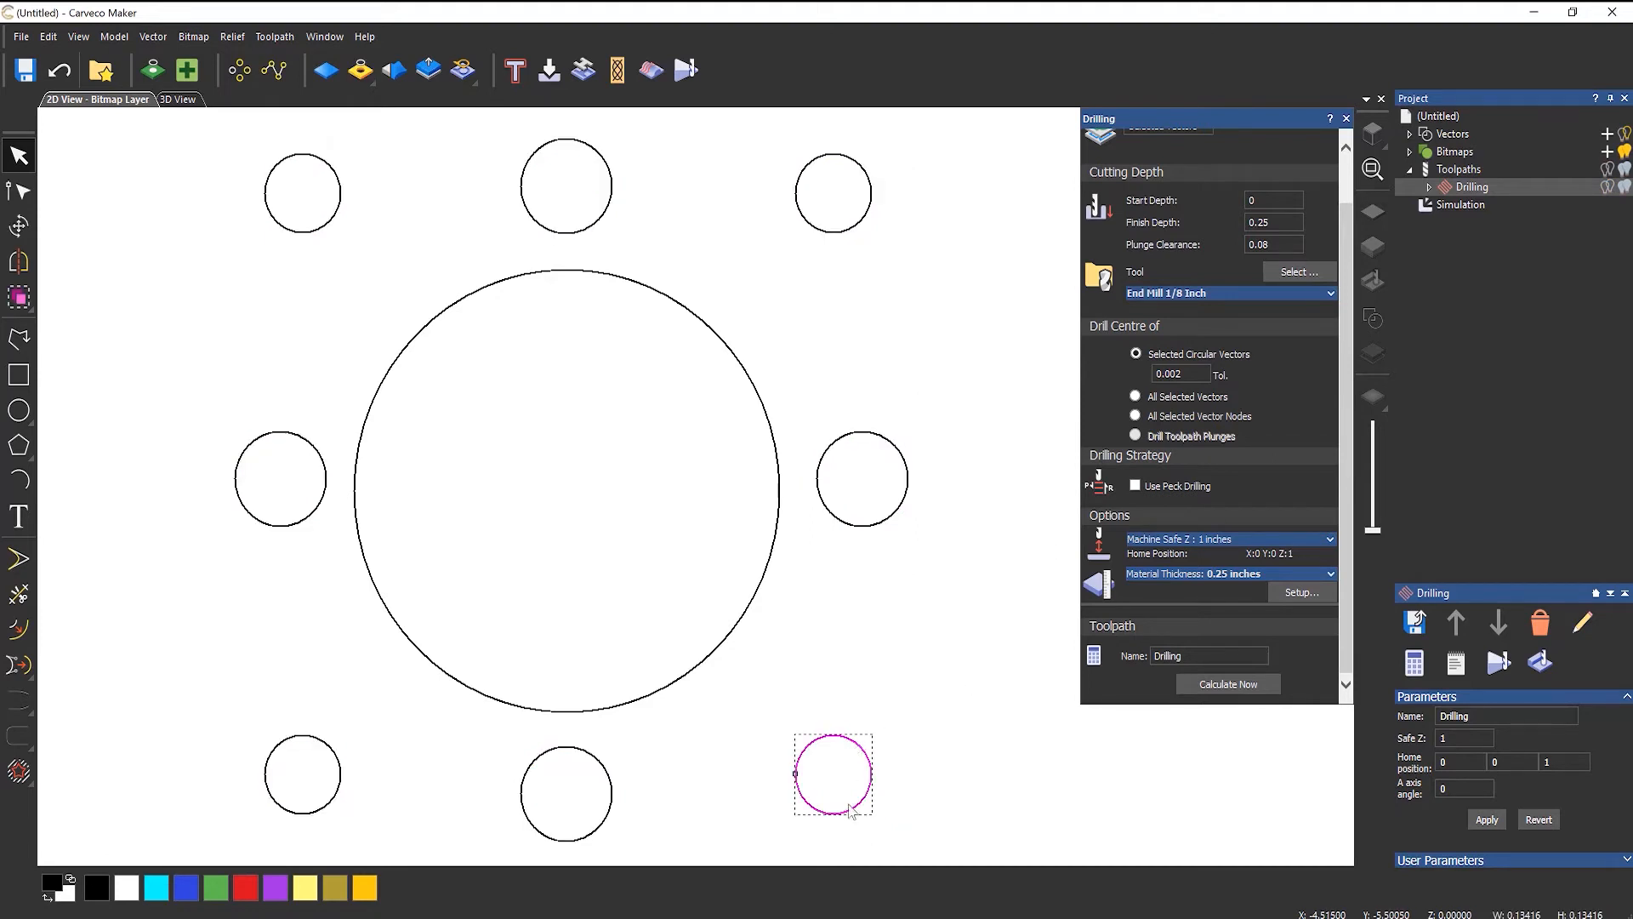
pyautogui.scroll(4, 850, 810)
pyautogui.press('n')
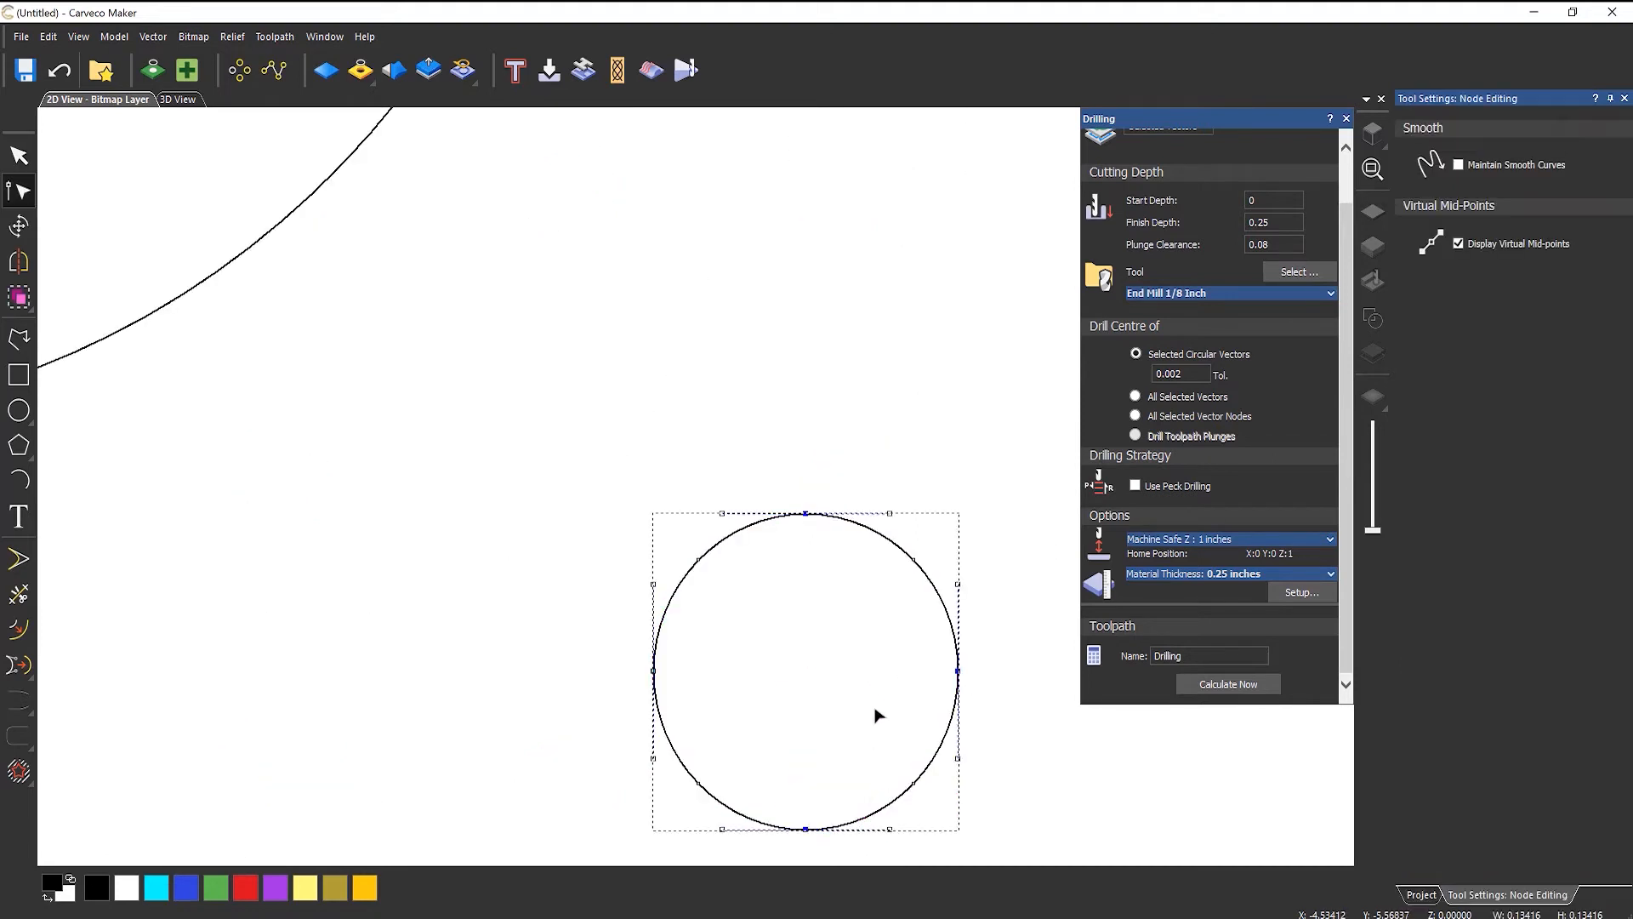
pyautogui.moveTo(805, 513); pyautogui.dragTo(828, 480)
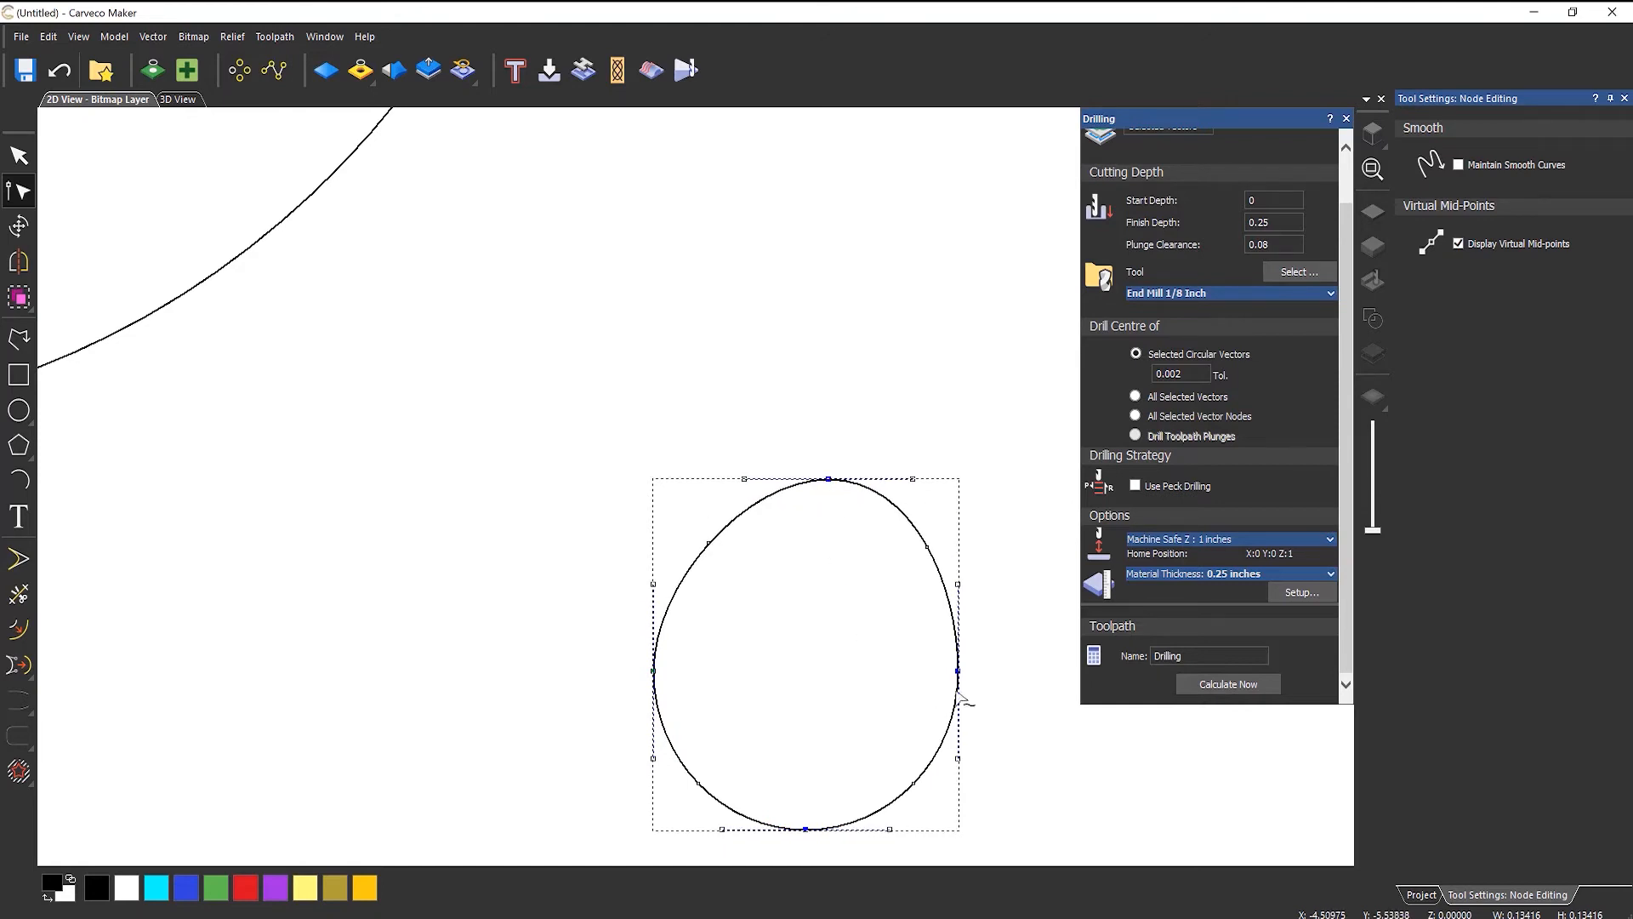
pyautogui.moveTo(956, 672); pyautogui.dragTo(972, 689)
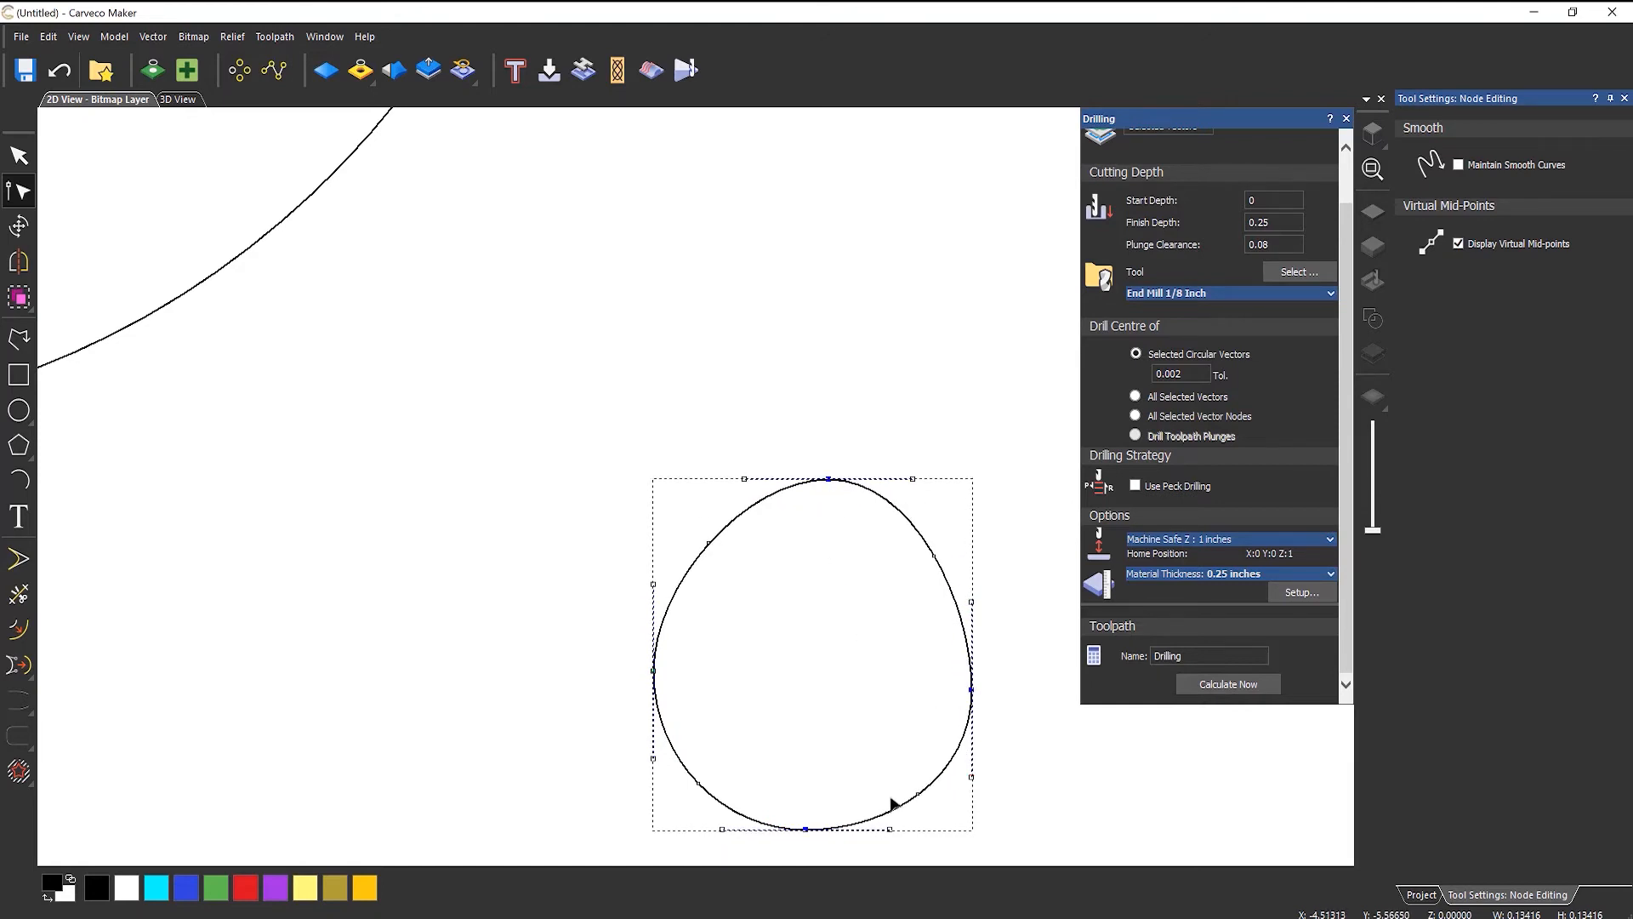
pyautogui.moveTo(806, 830); pyautogui.dragTo(759, 839)
pyautogui.click(750, 627)
pyautogui.click(619, 490)
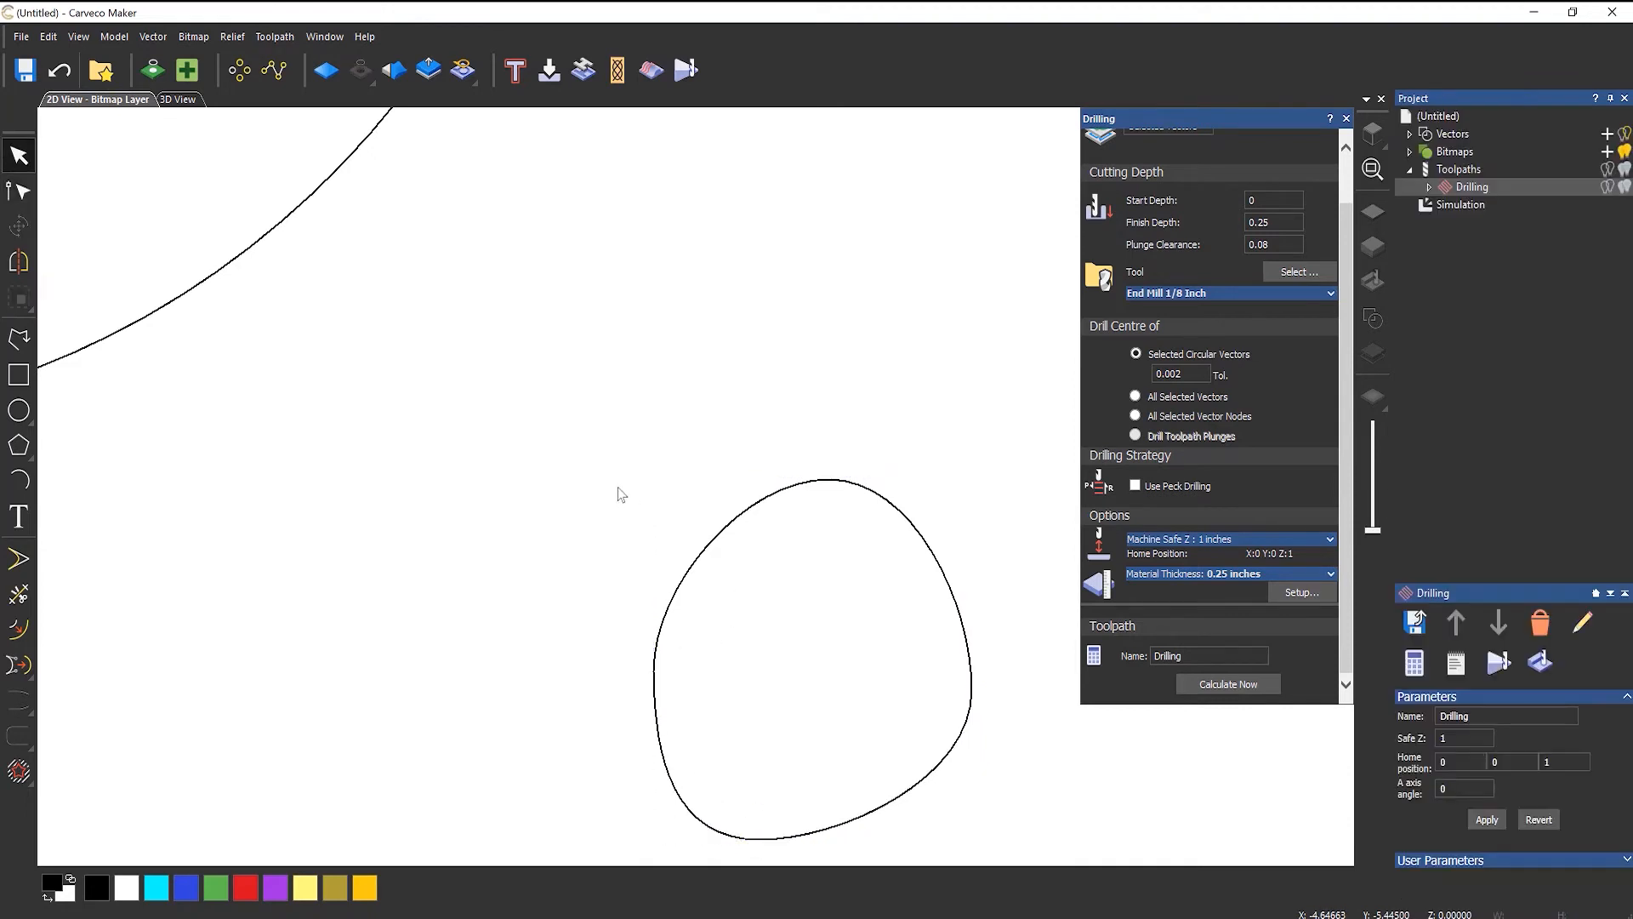
# Step: Select the eight small shapes without the large circle and recalculate drilling for Selected Circular Vectors
pyautogui.scroll(-1, 612, 469)
pyautogui.scroll(-1, 619, 487)
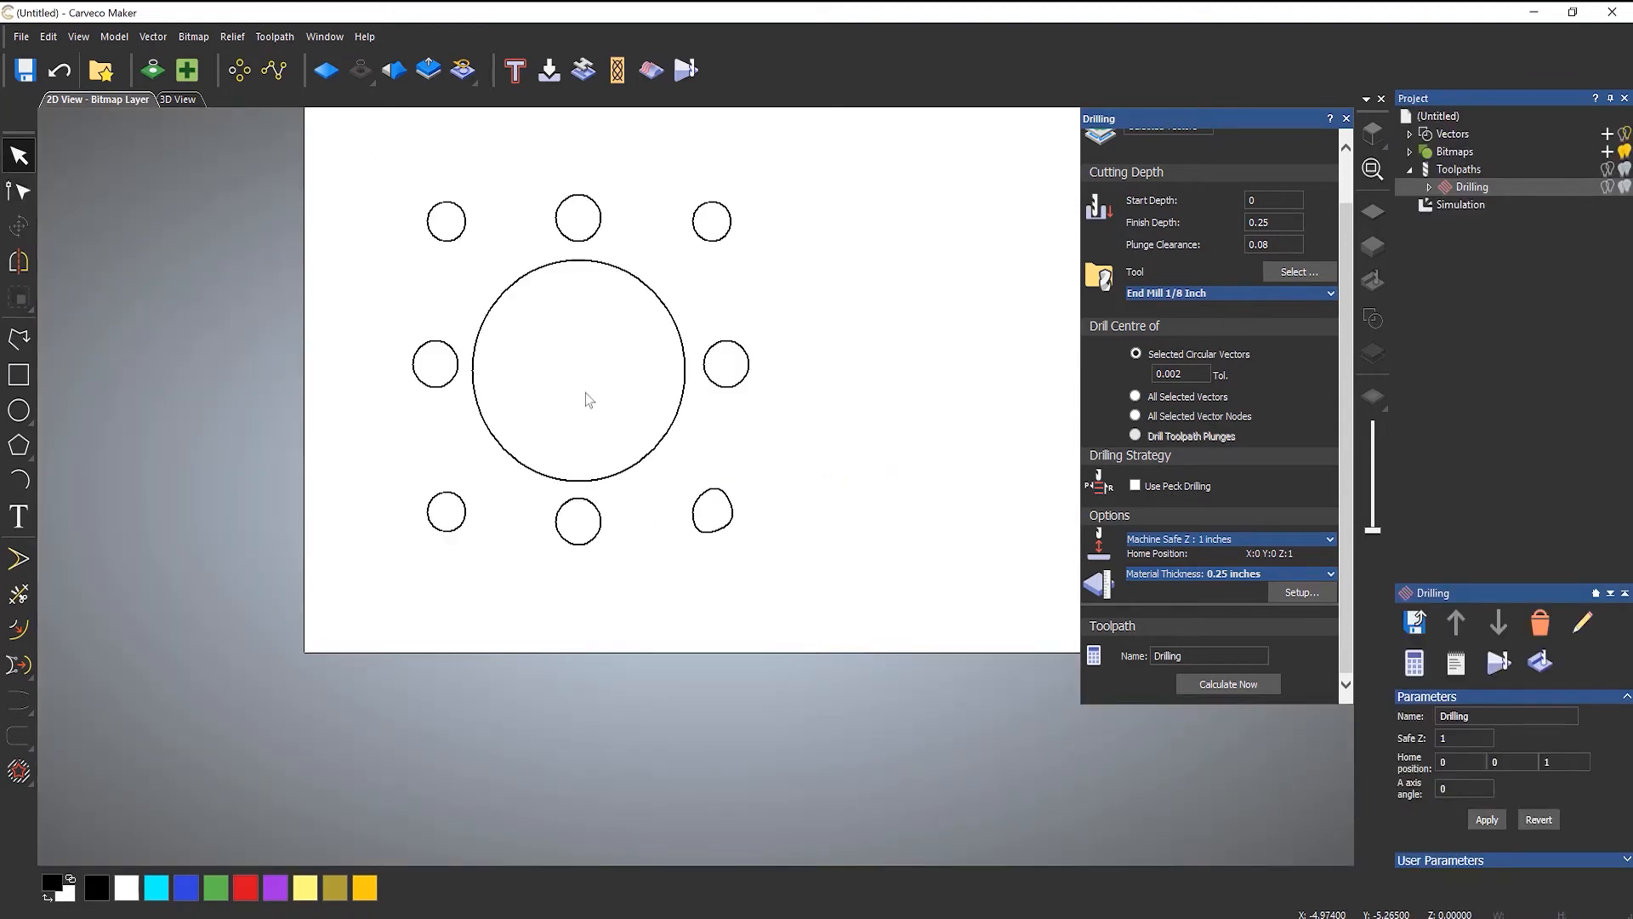
pyautogui.scroll(1, 522, 317)
pyautogui.scroll(-1, 554, 337)
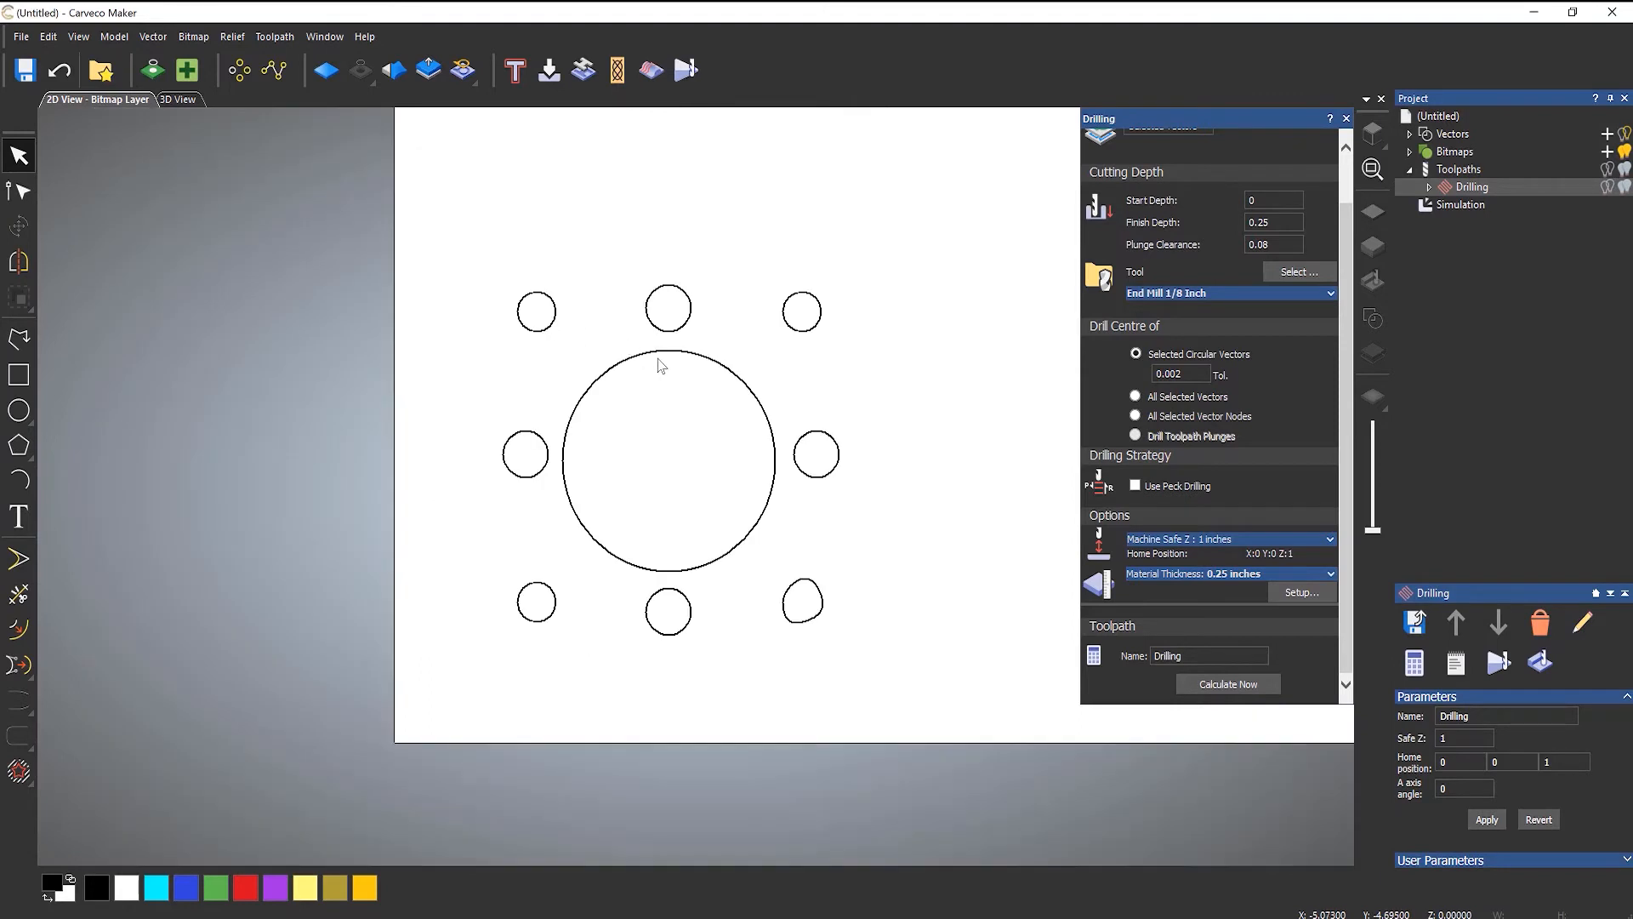
pyautogui.moveTo(484, 222); pyautogui.dragTo(887, 659)
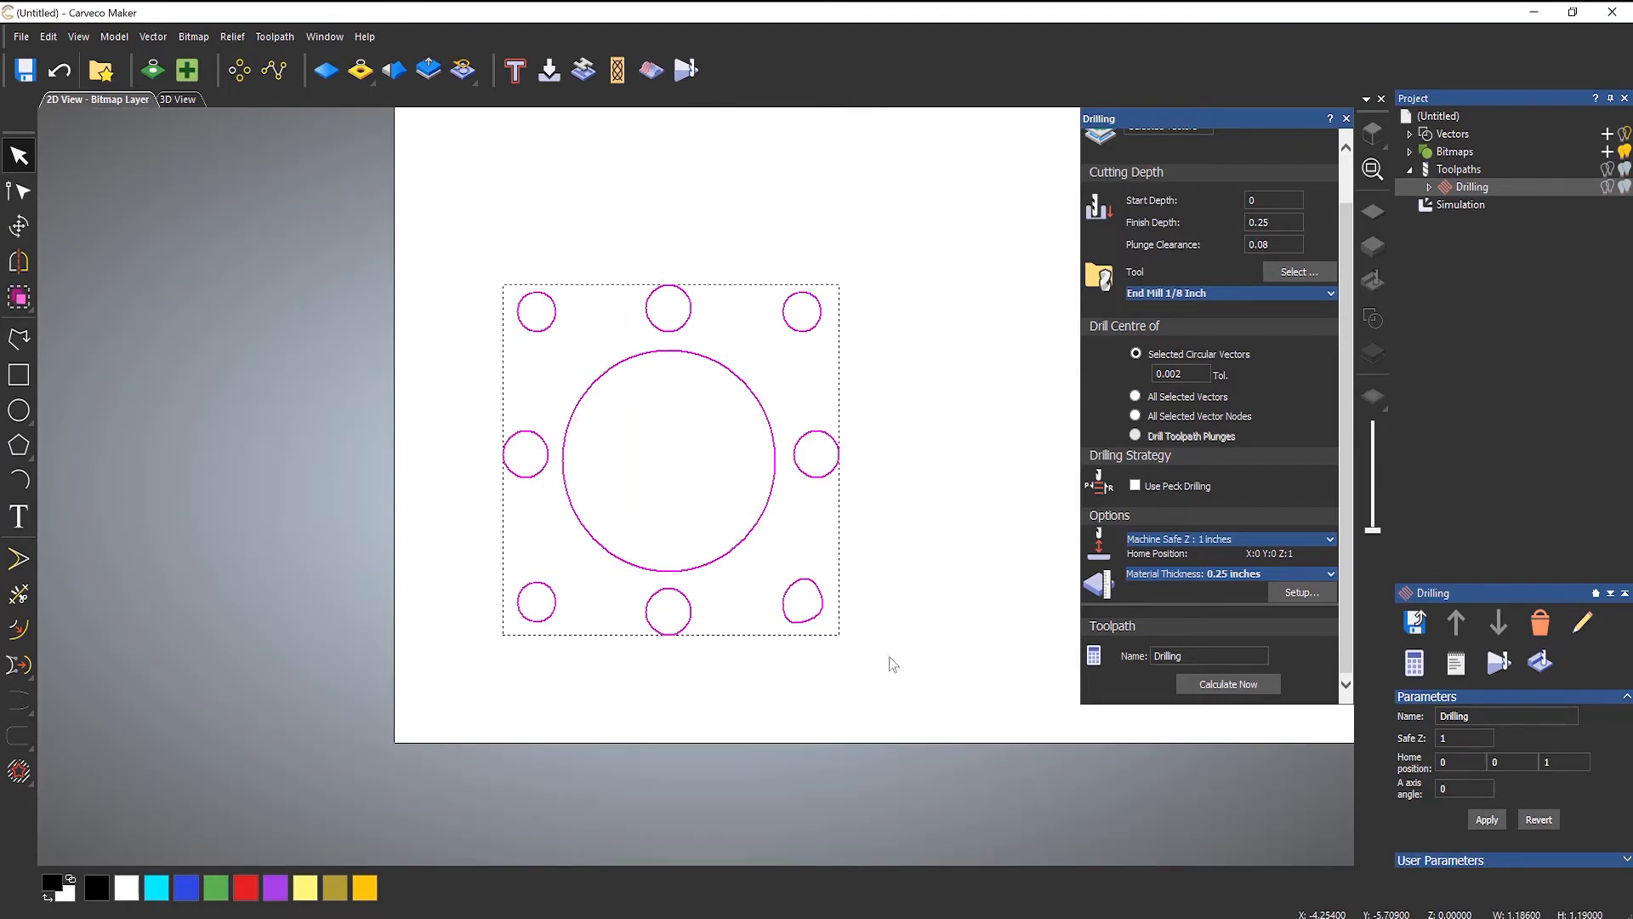
pyautogui.keyDown('shift'); pyautogui.click(763, 508); pyautogui.keyUp('shift')
pyautogui.click(1228, 683)
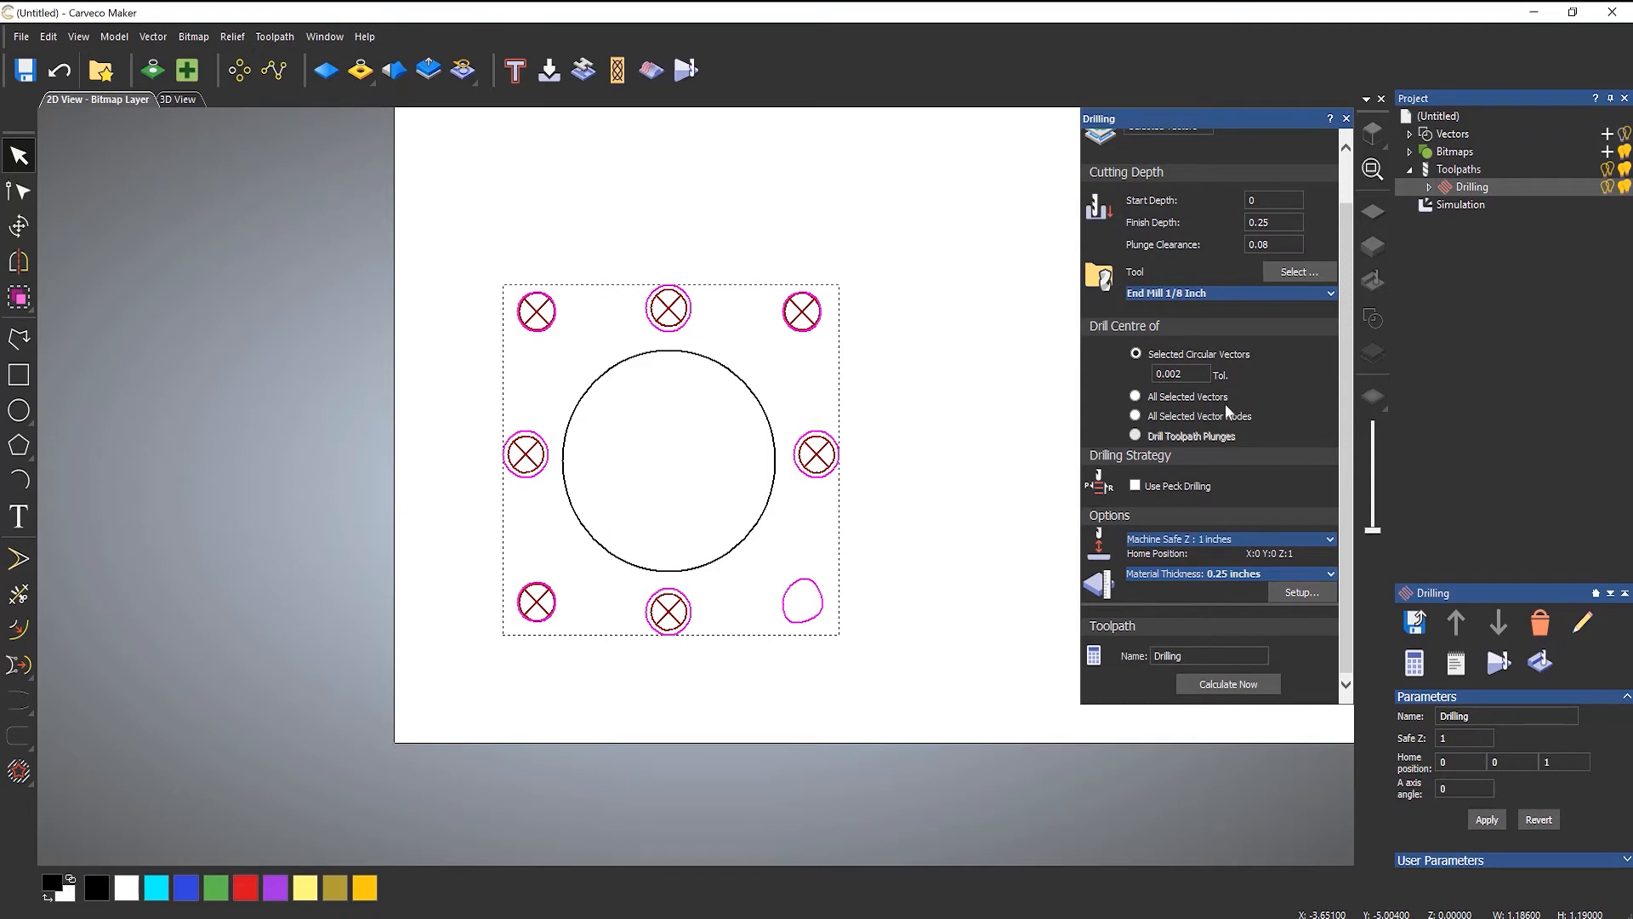
# Step: Set Drill Centre of to All Selected Vectors, recalculate the toolpath and inspect the distorted lower-right shape
pyautogui.click(1191, 398)
pyautogui.click(1226, 687)
pyautogui.scroll(4, 812, 634)
pyautogui.scroll(3, 819, 517)
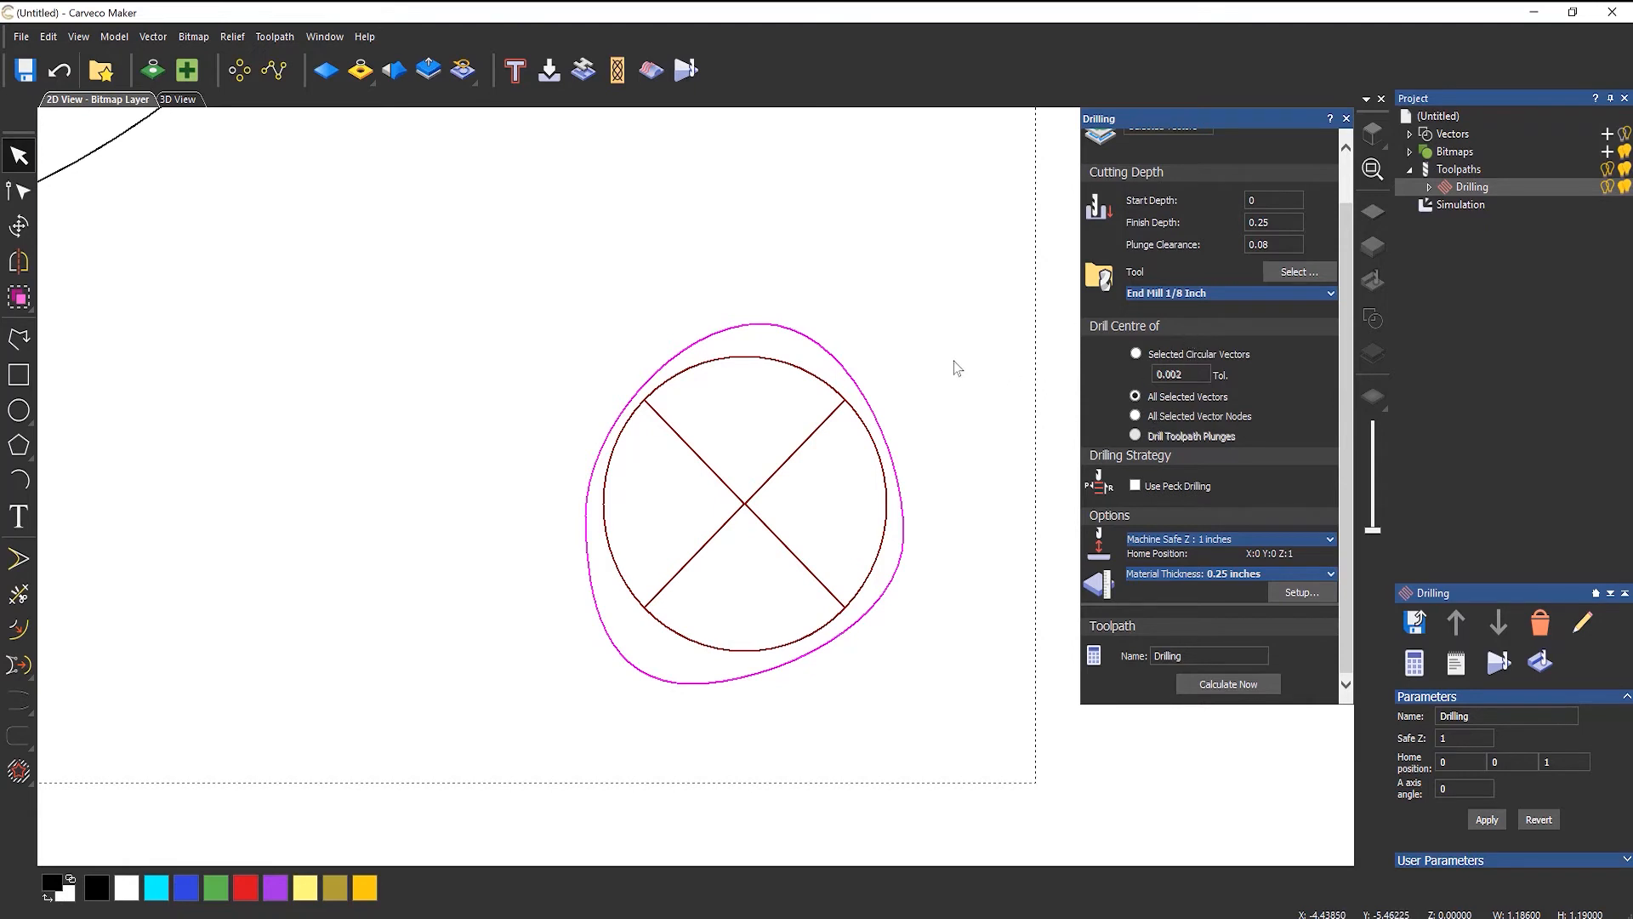
# Step: Try the Use Peck Drilling option for the toolpath and switch it back off
pyautogui.click(1133, 487)
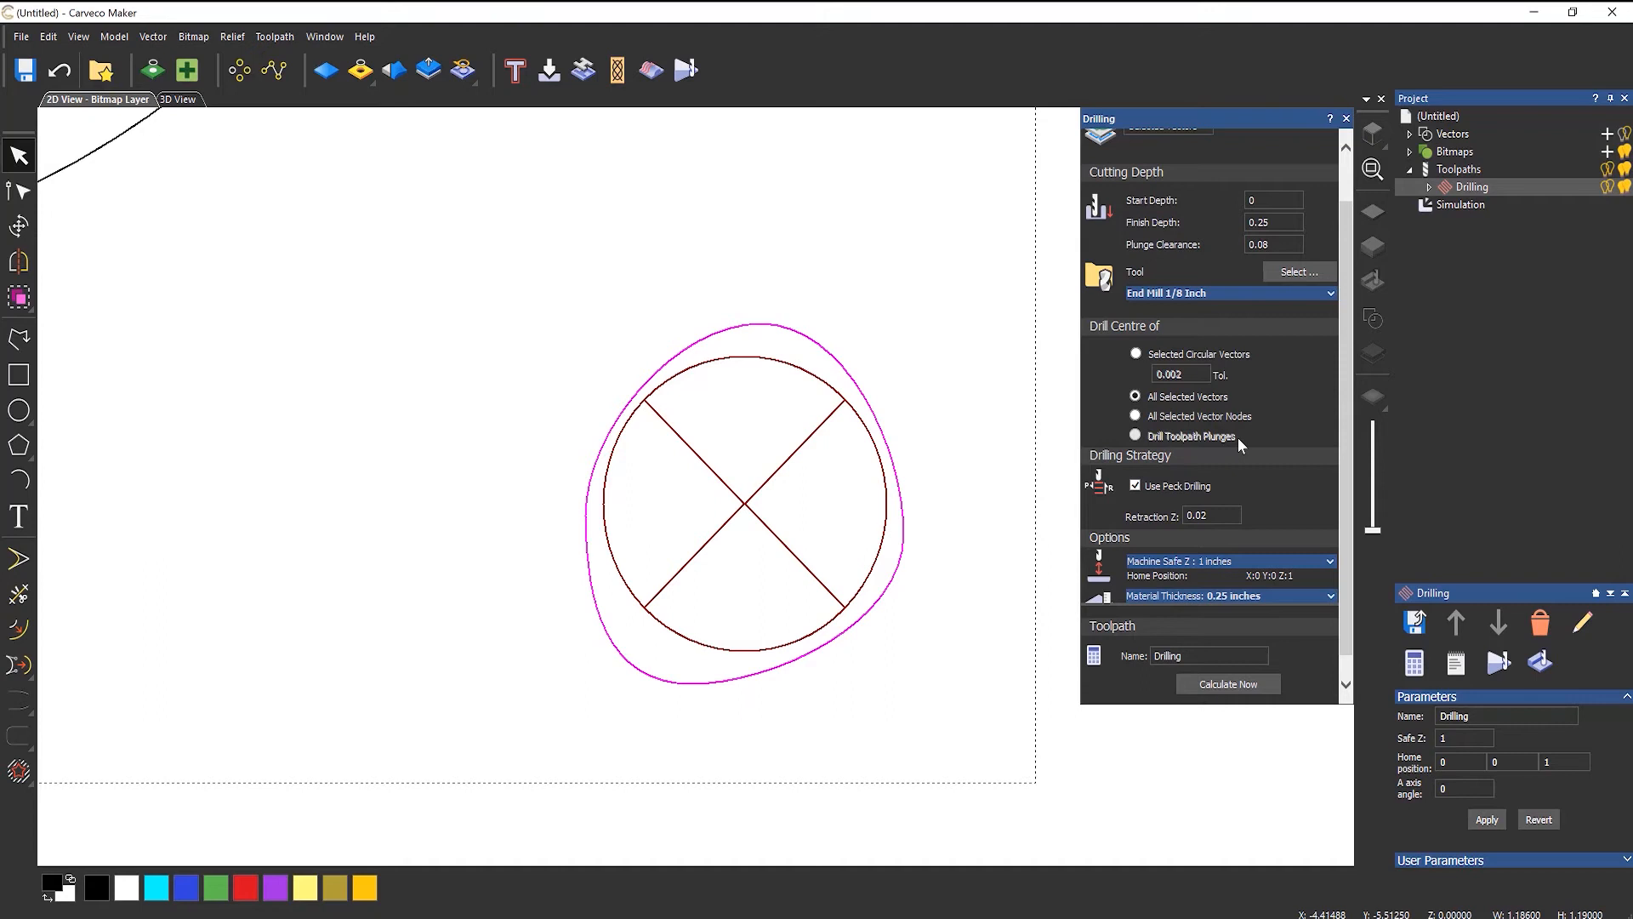
pyautogui.click(1136, 485)
pyautogui.scroll(-1, 1235, 453)
pyautogui.scroll(-3, 530, 402)
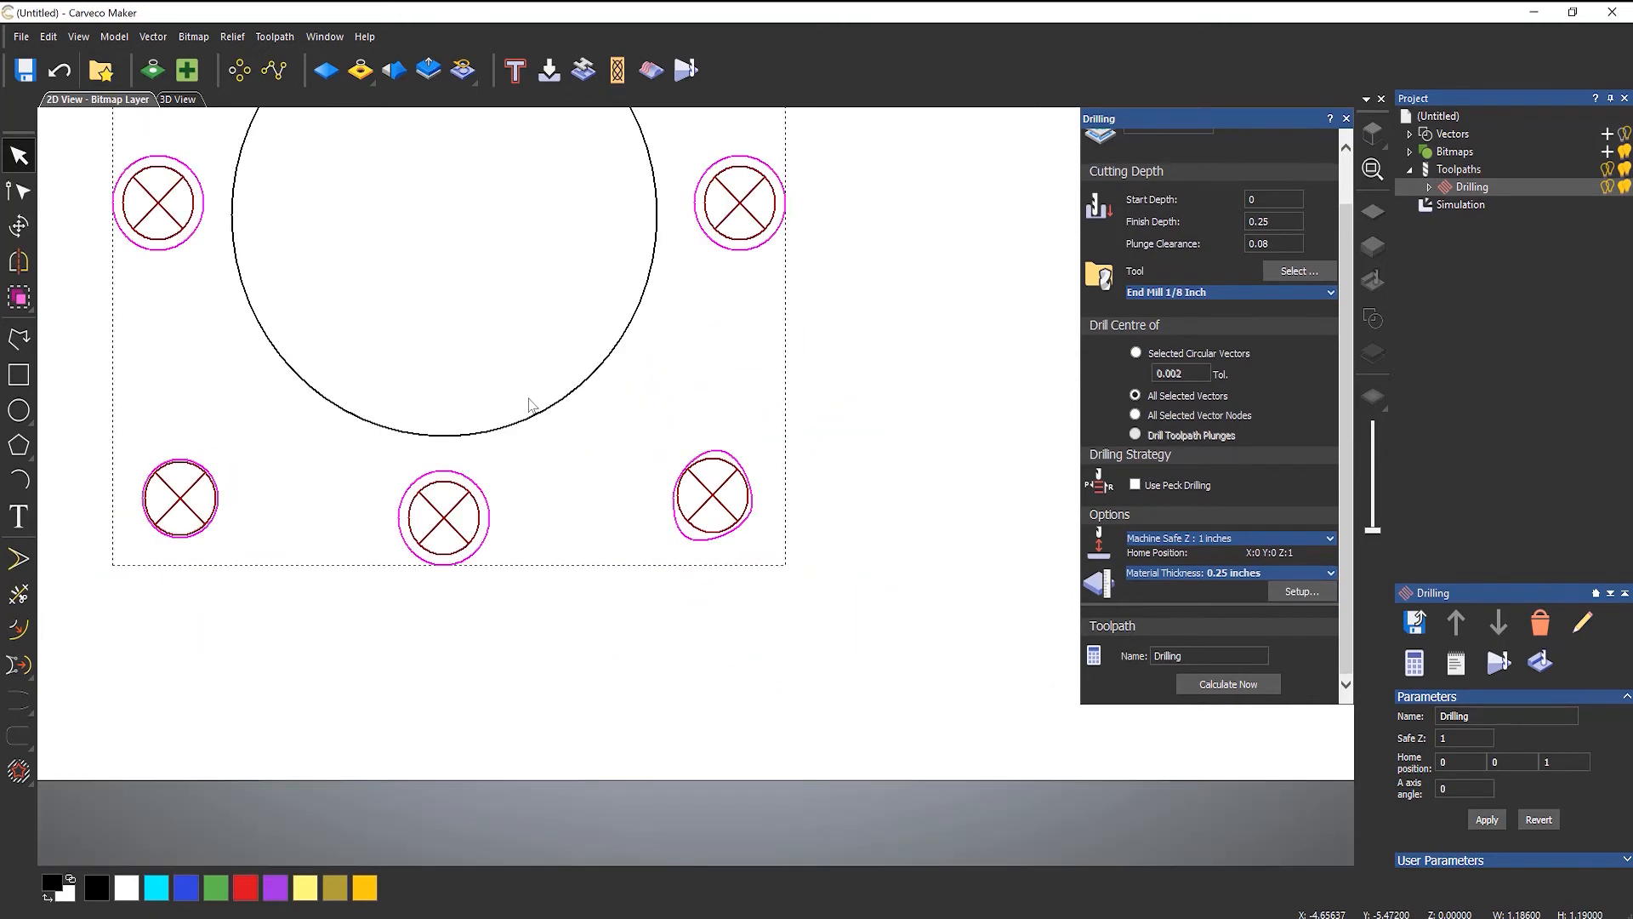
pyautogui.scroll(2, 456, 236)
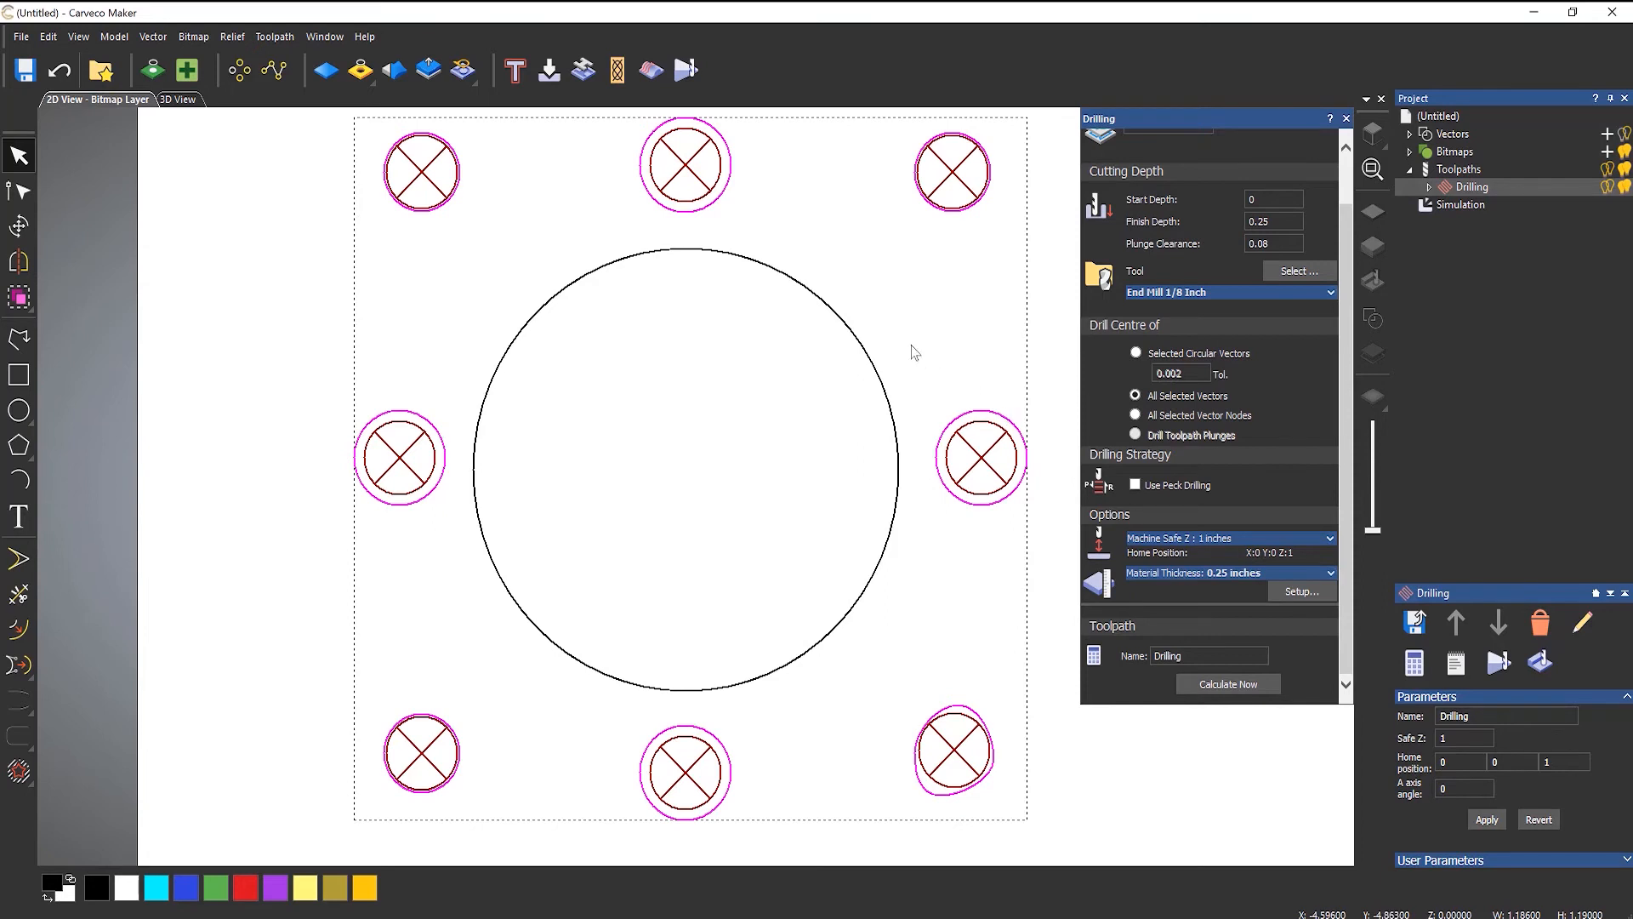
# Step: Select the large central circle, review End Mill 1/2 Inch in the tool database without choosing it, and close the drilling settings
pyautogui.click(821, 308)
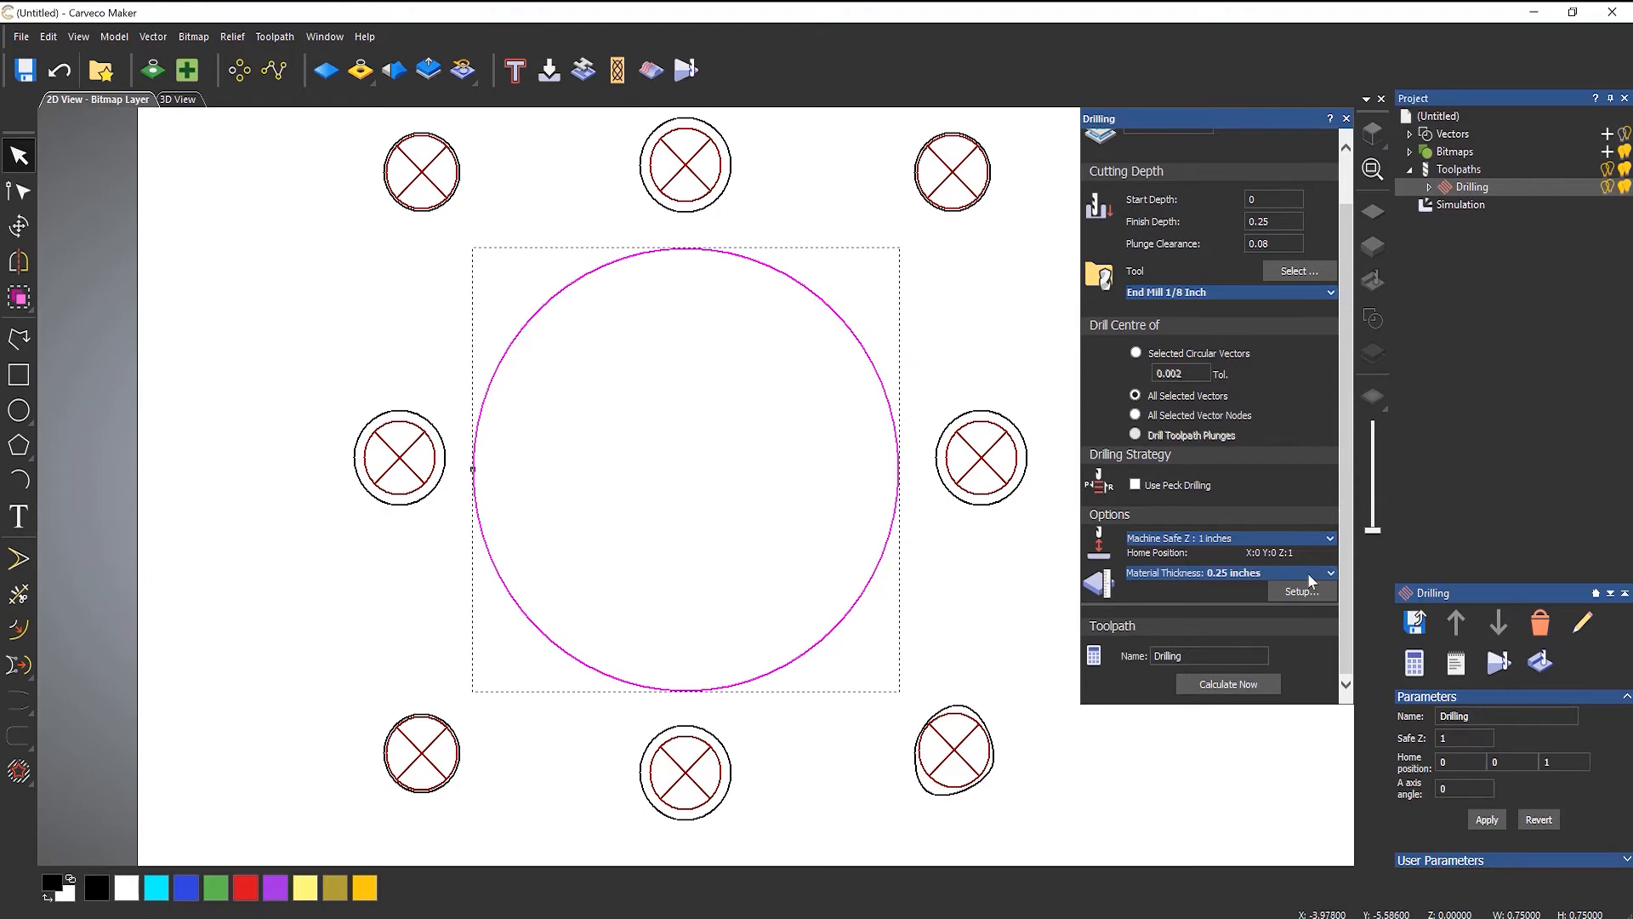
pyautogui.click(1304, 274)
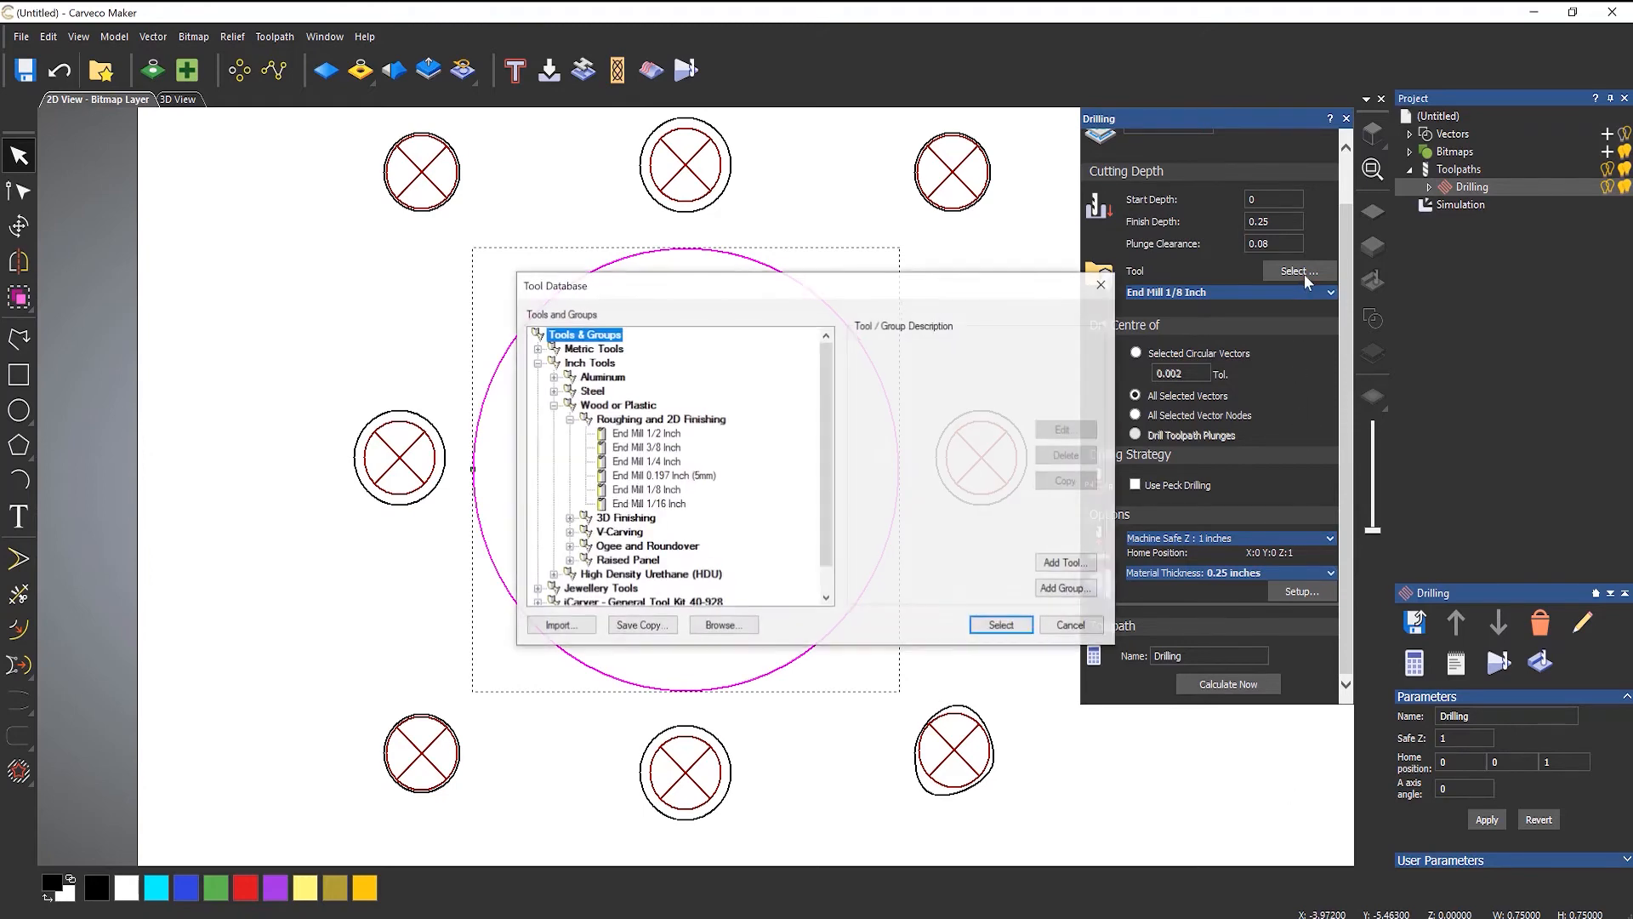
pyautogui.click(660, 435)
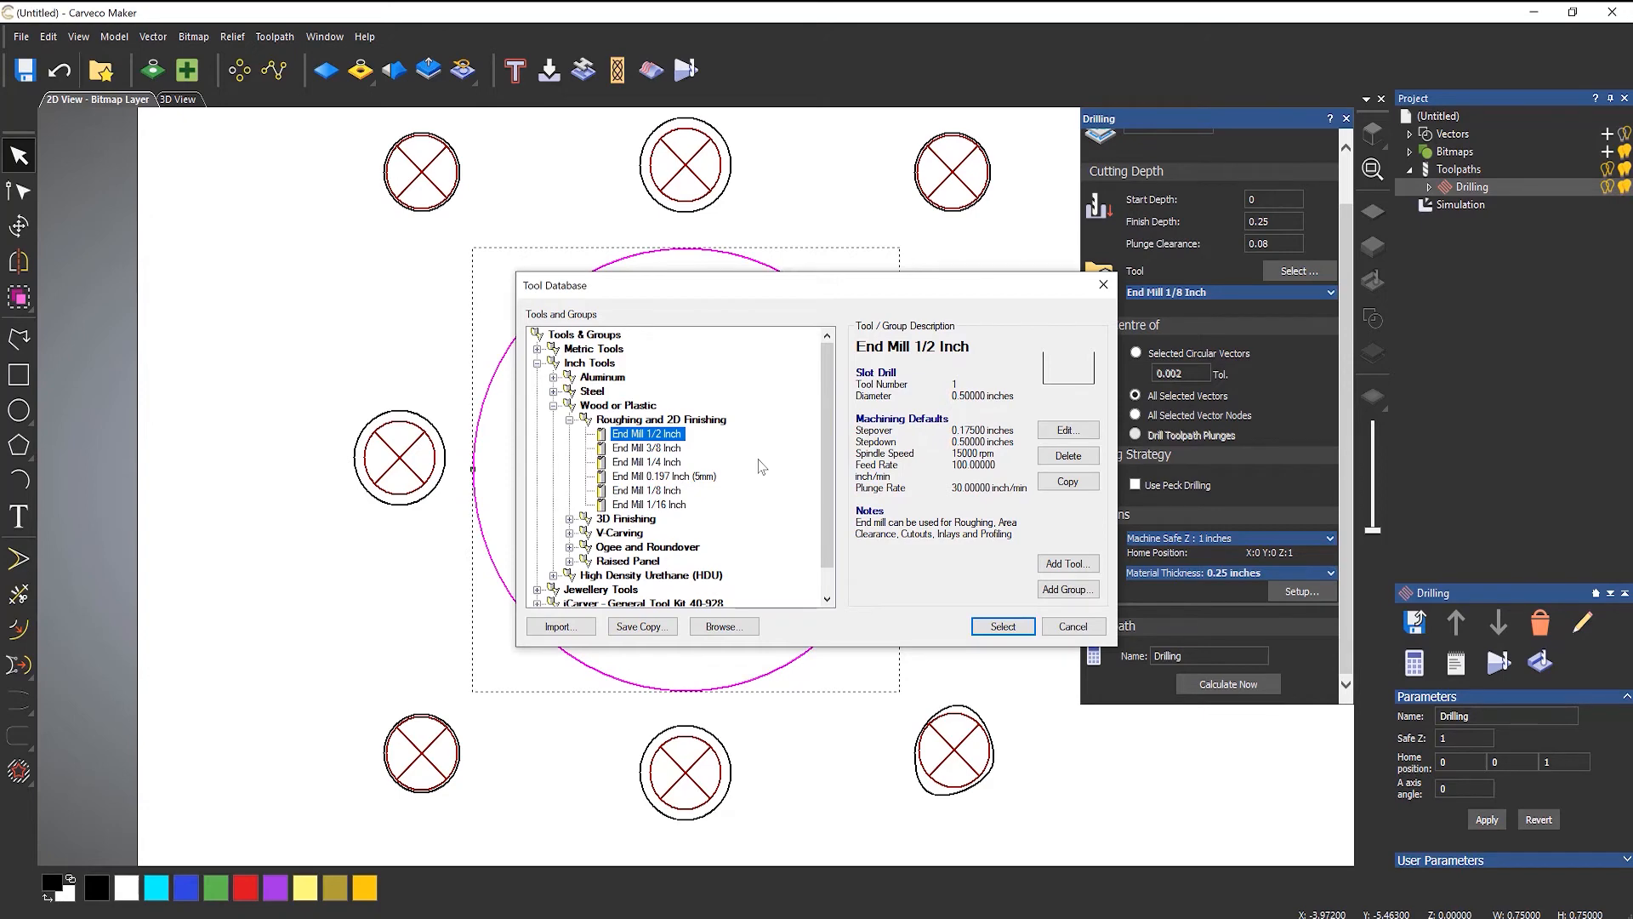
pyautogui.click(1072, 626)
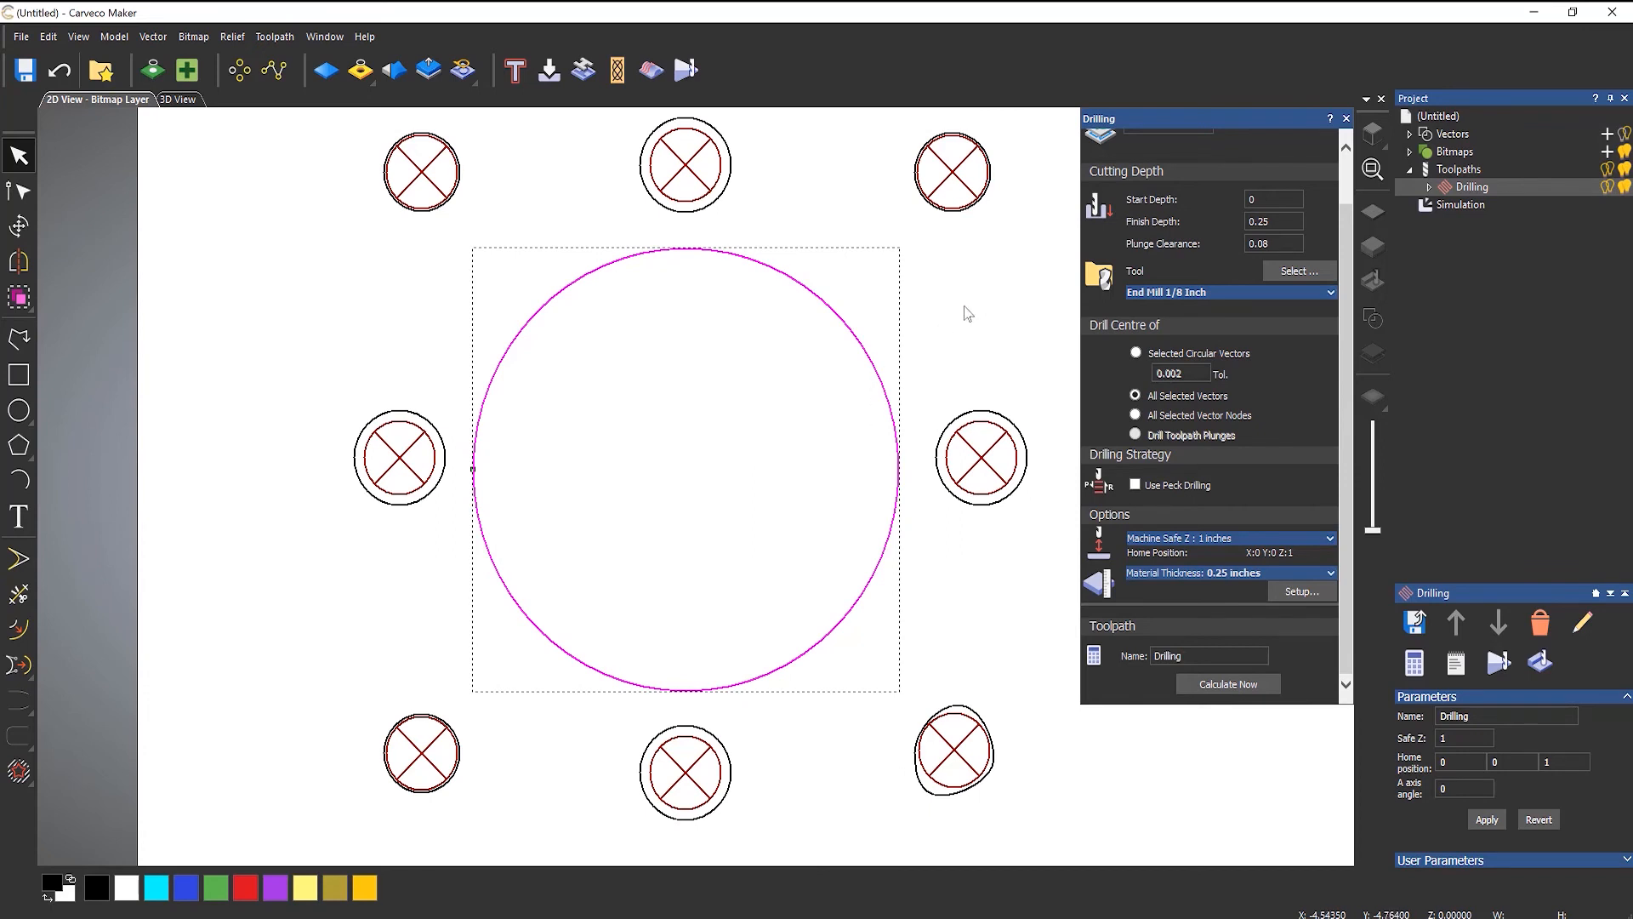
pyautogui.click(1346, 118)
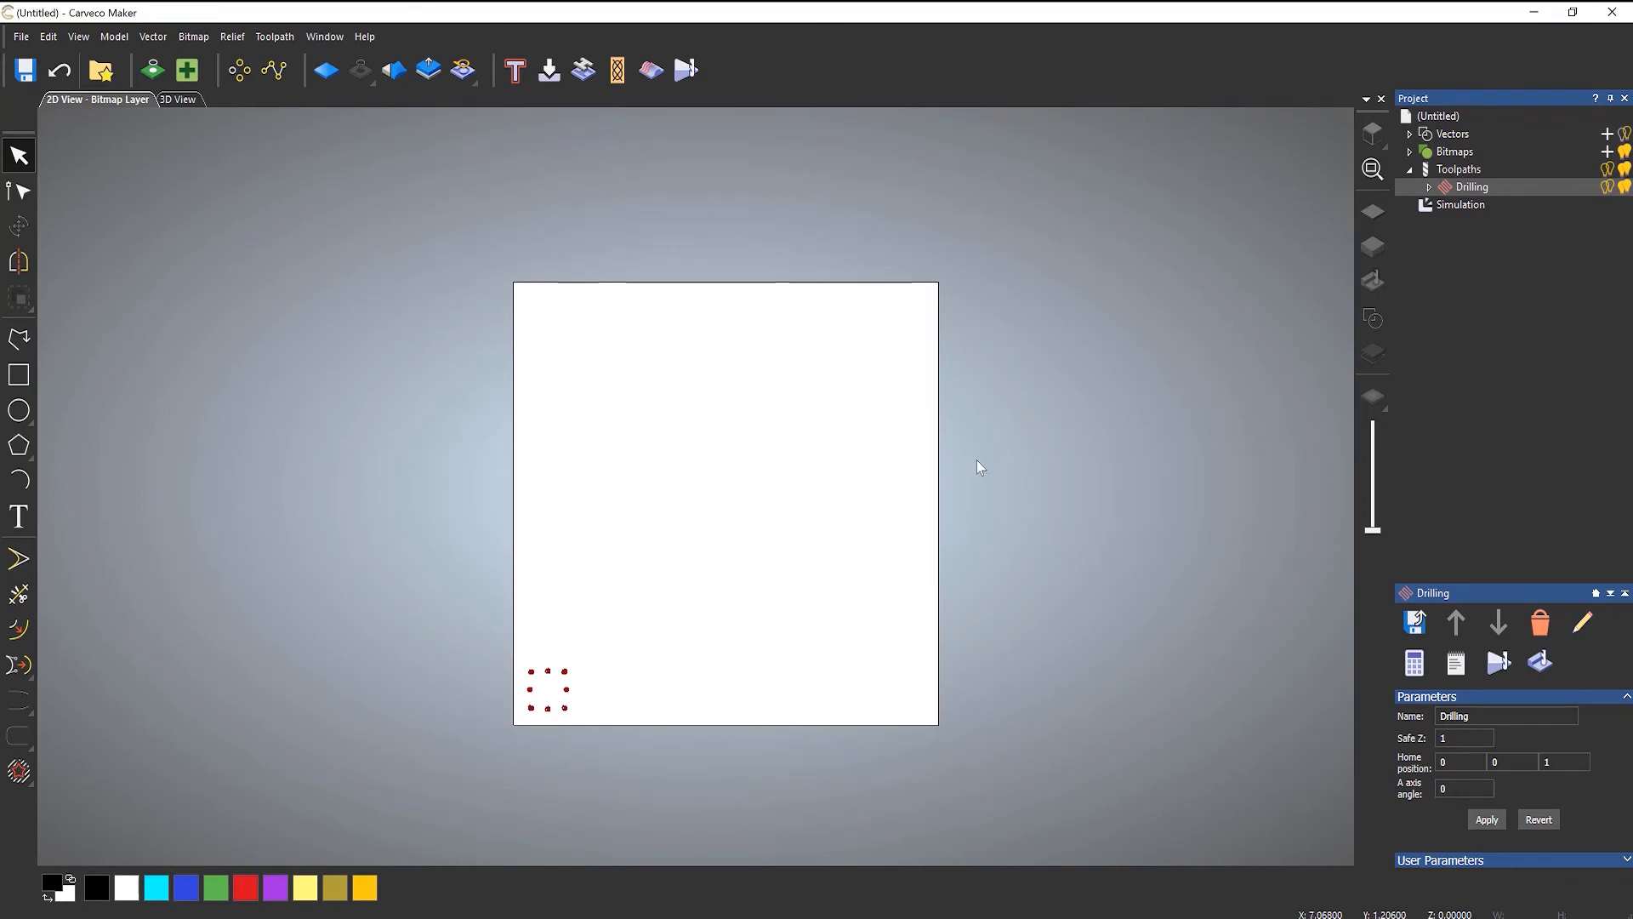
# Step: Make the 1/16 holes, 1/8 holes and Default Layer vector layers visible
pyautogui.click(1410, 133)
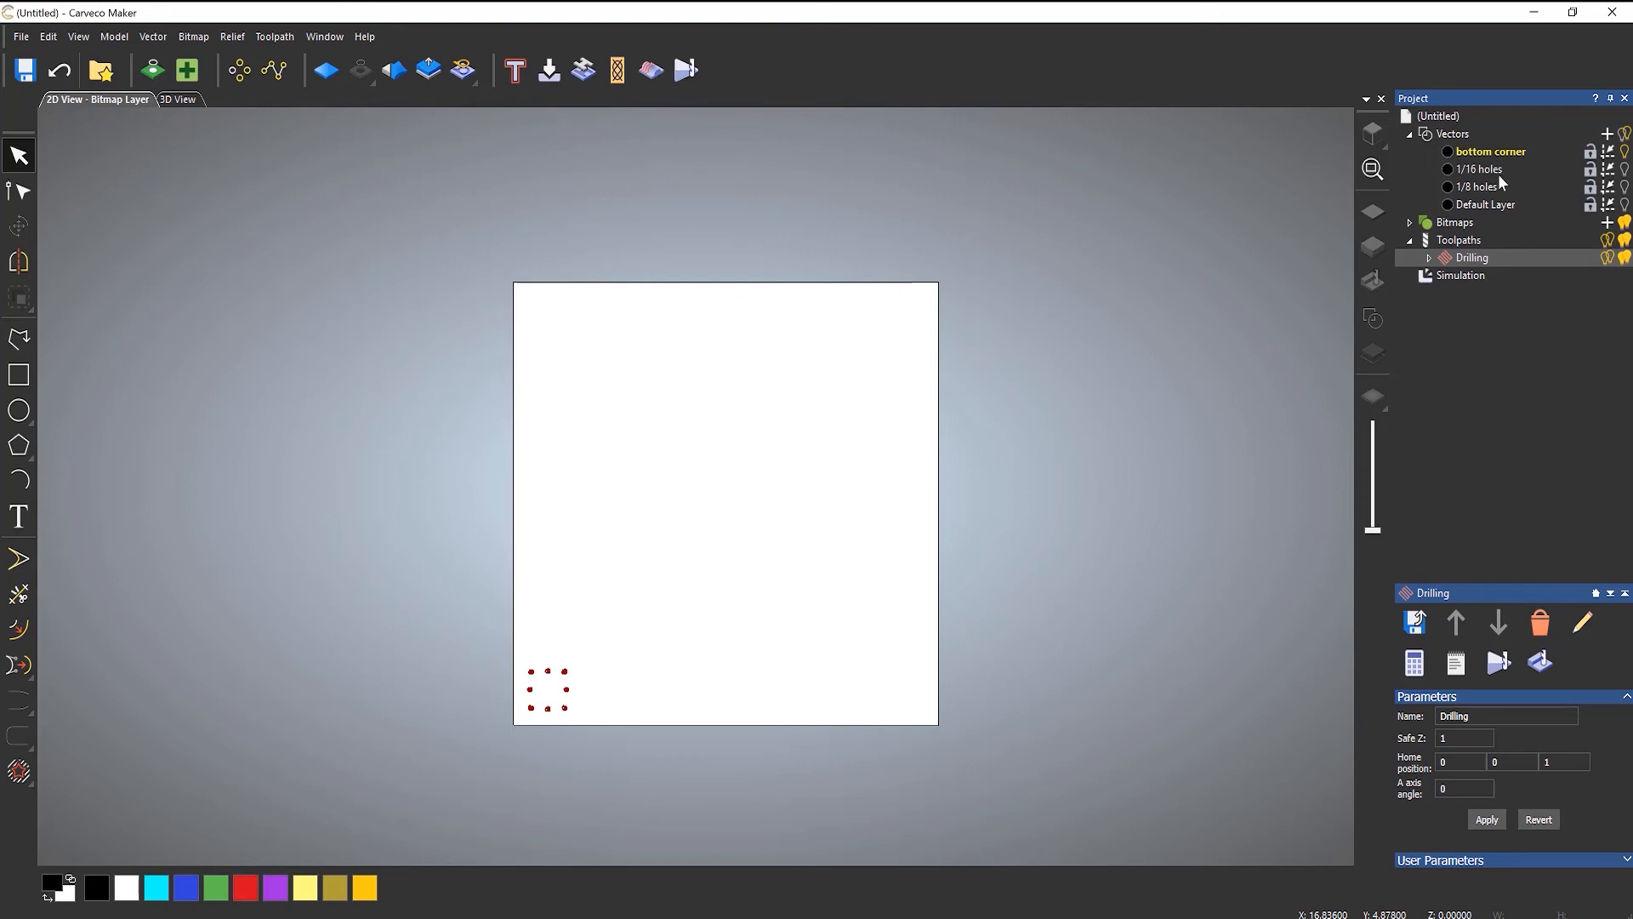
pyautogui.scroll(2, 698, 563)
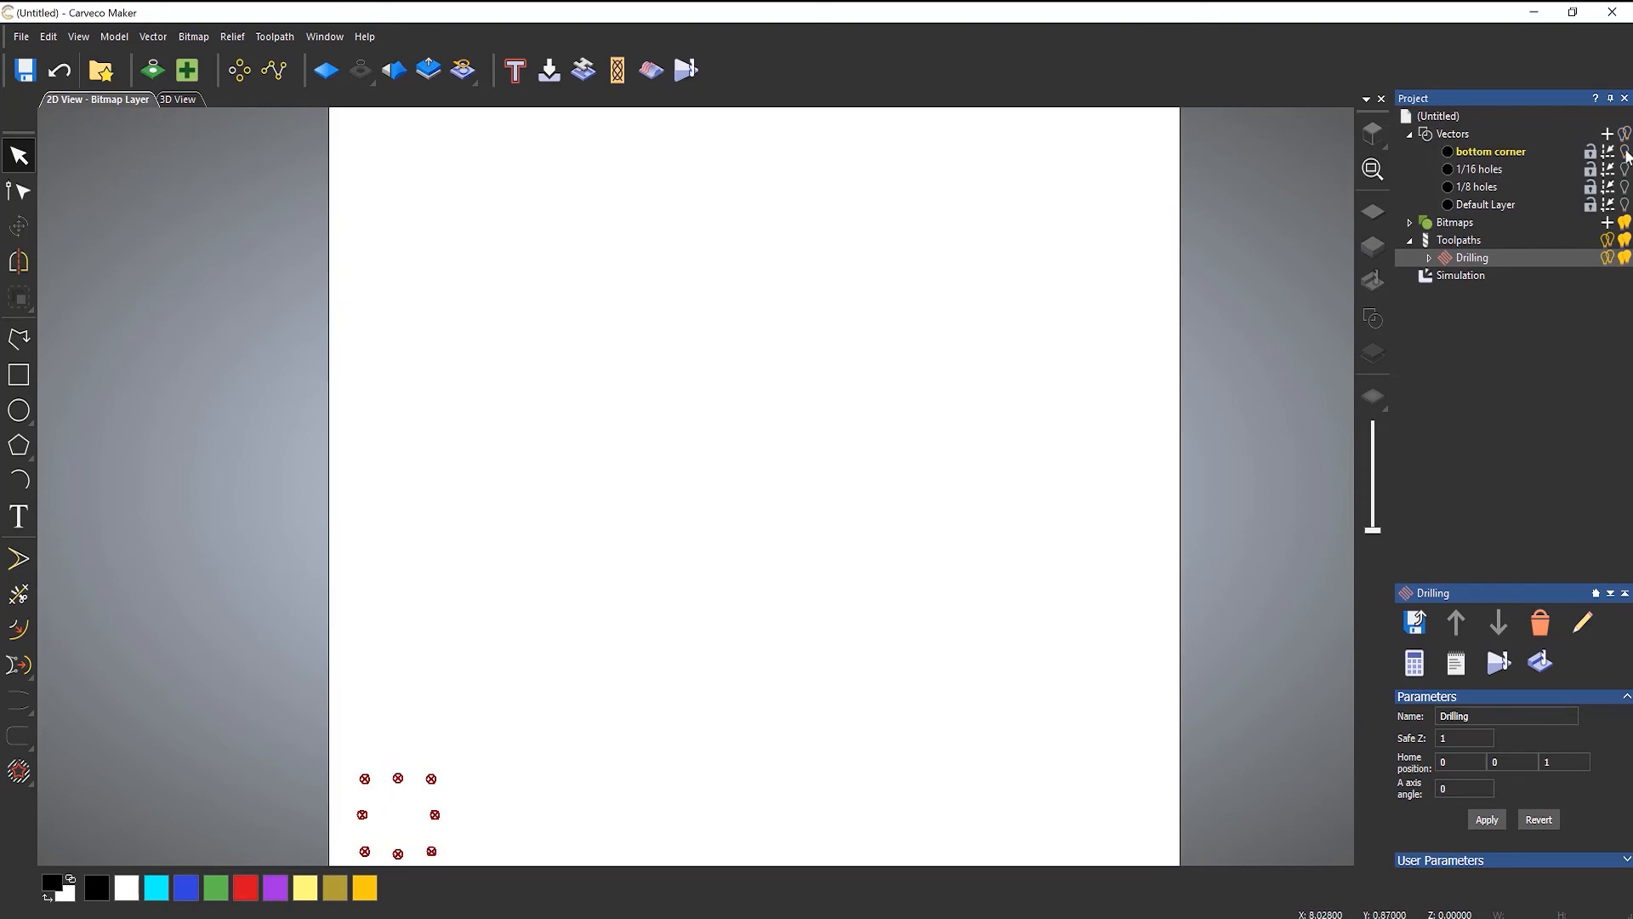
pyautogui.click(1625, 202)
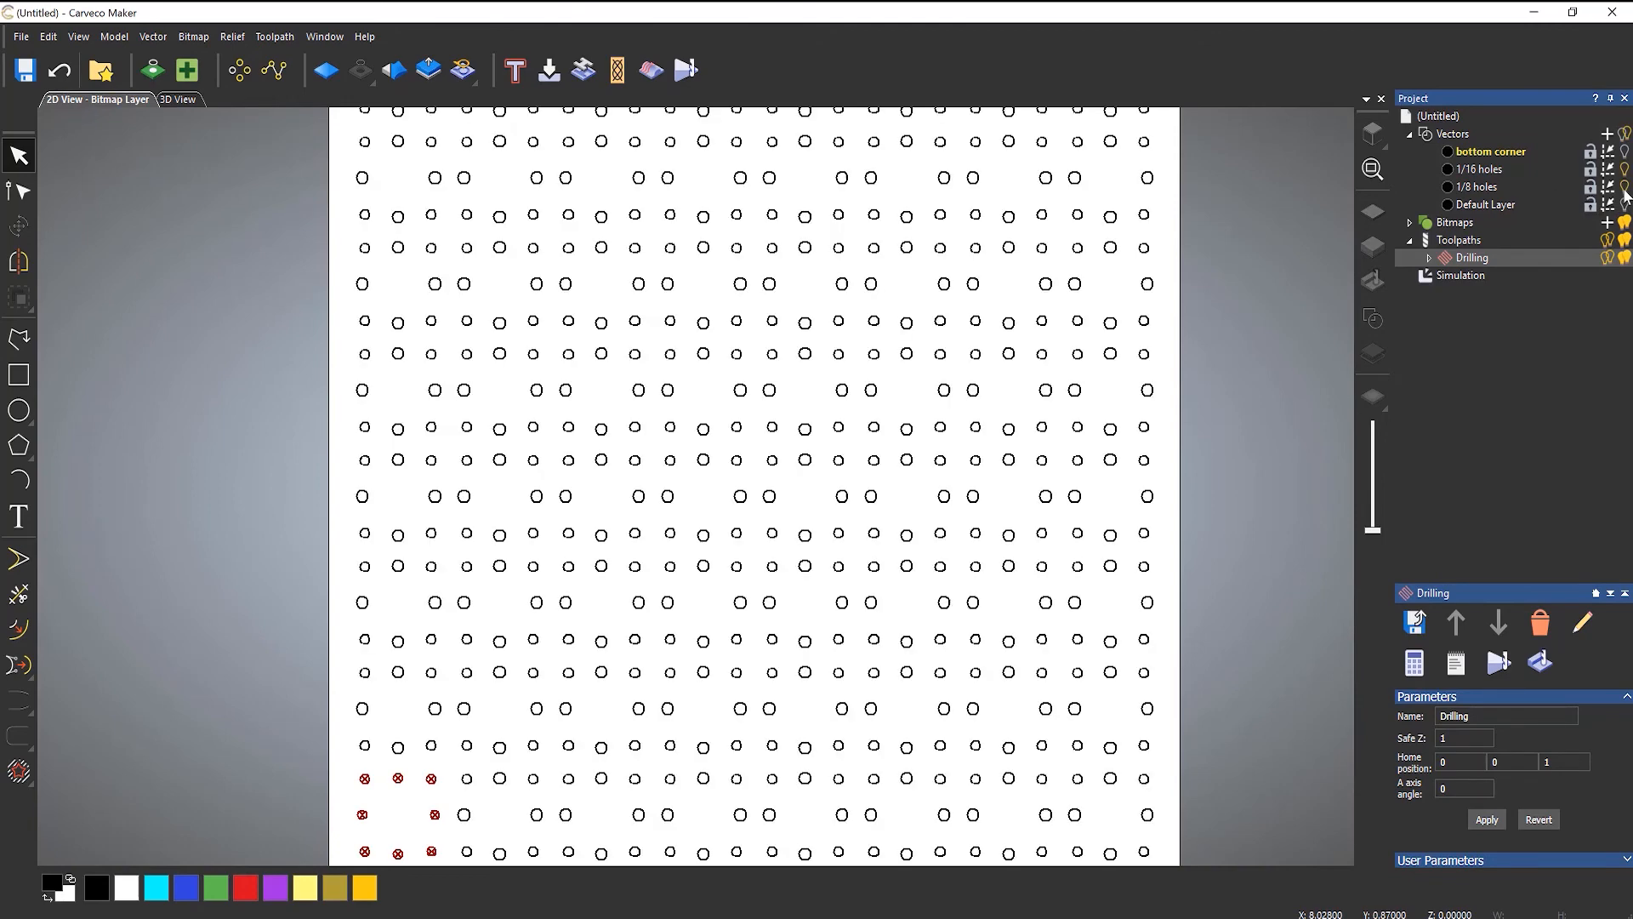
pyautogui.click(1626, 203)
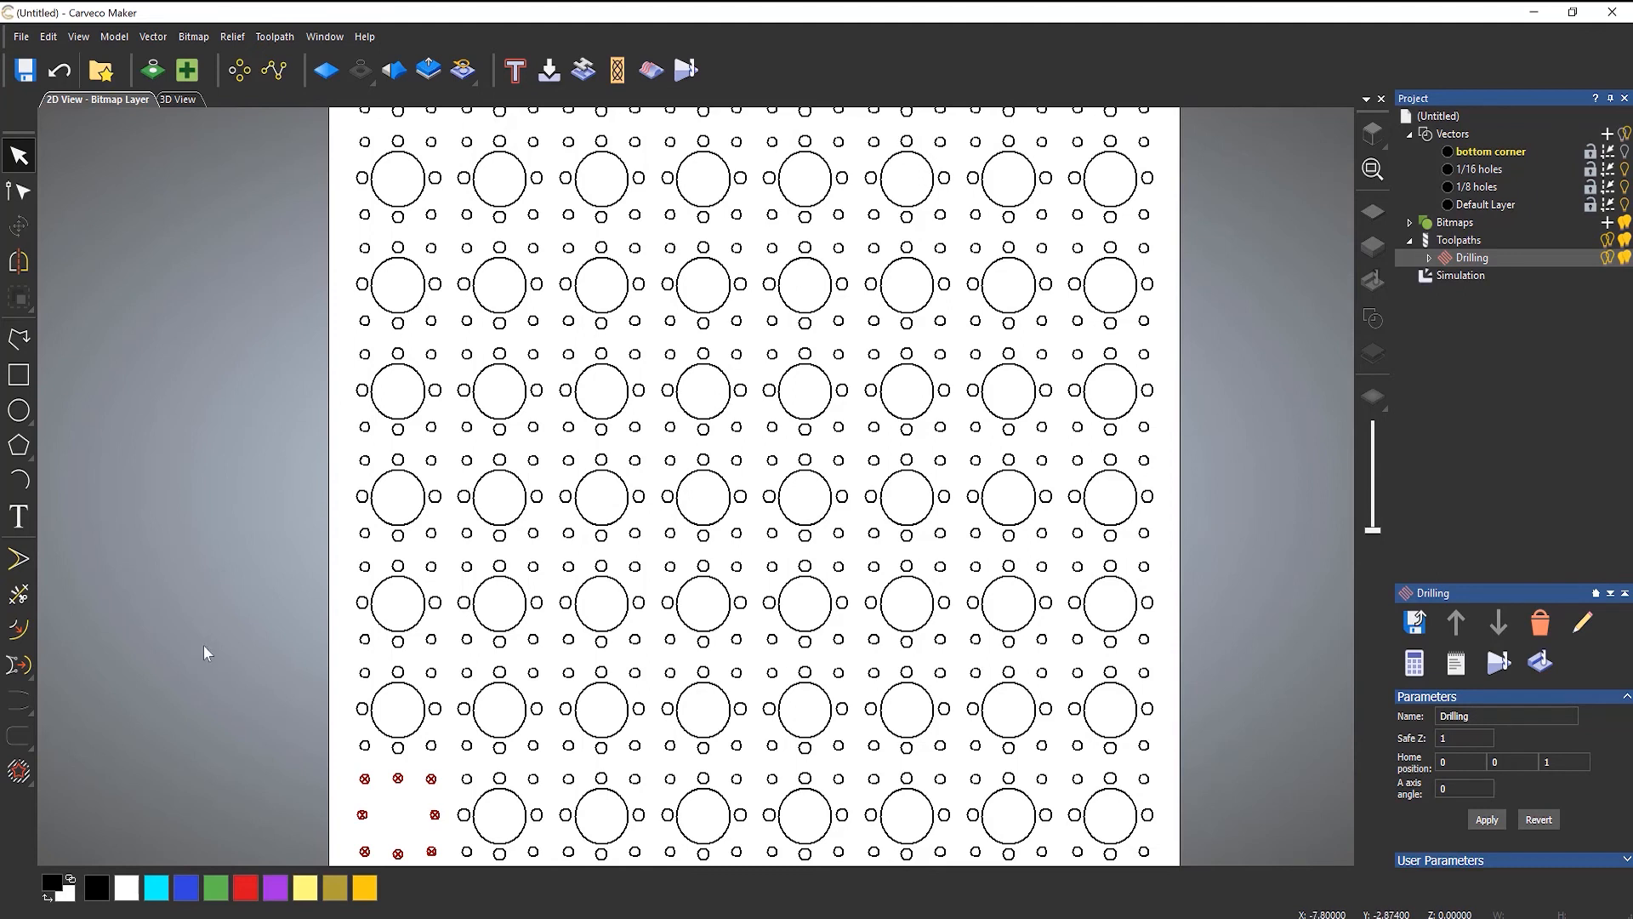
# Step: Associate the existing Drilling toolpath with the 1/16 holes layer, recalculate it and close its settings
pyautogui.doubleClick(1461, 264)
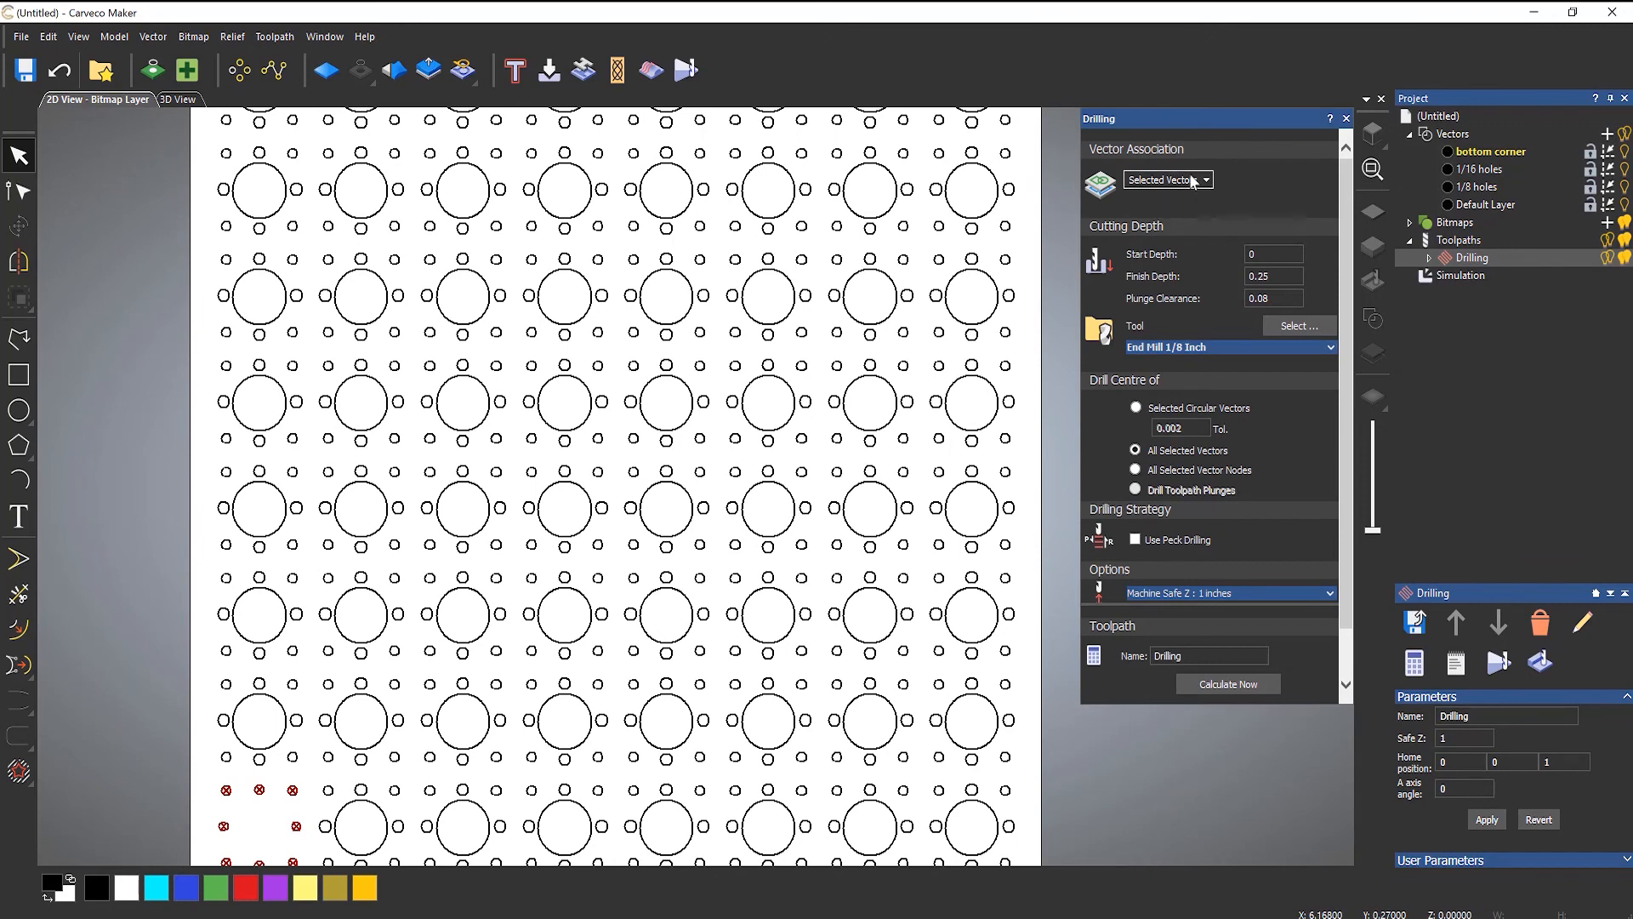
pyautogui.click(1190, 177)
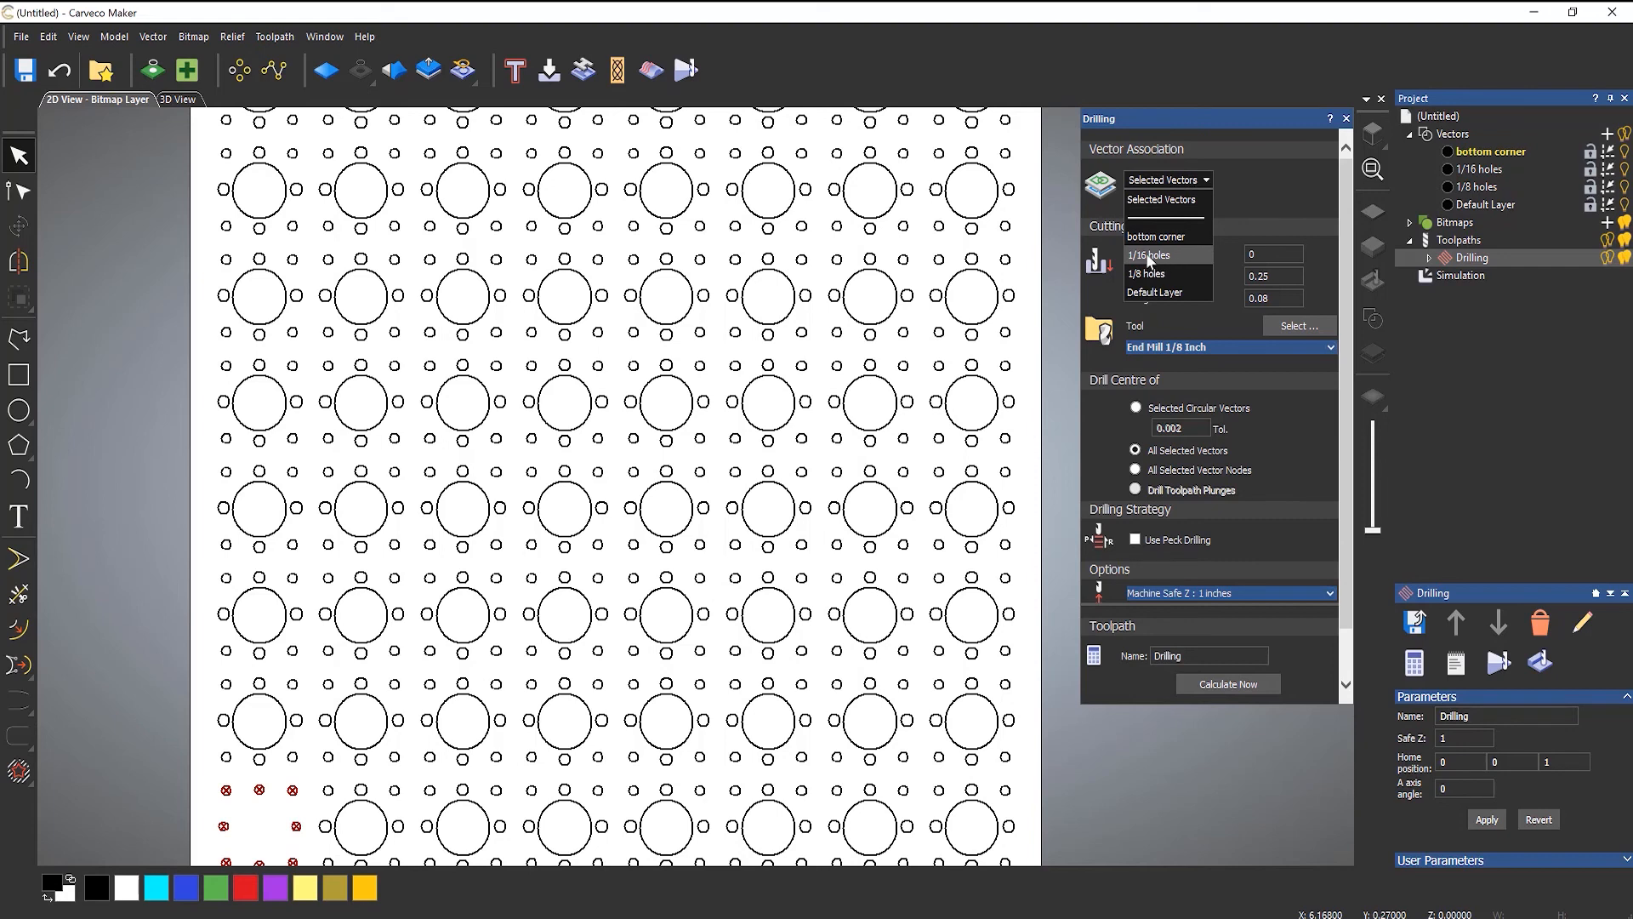
pyautogui.click(1177, 253)
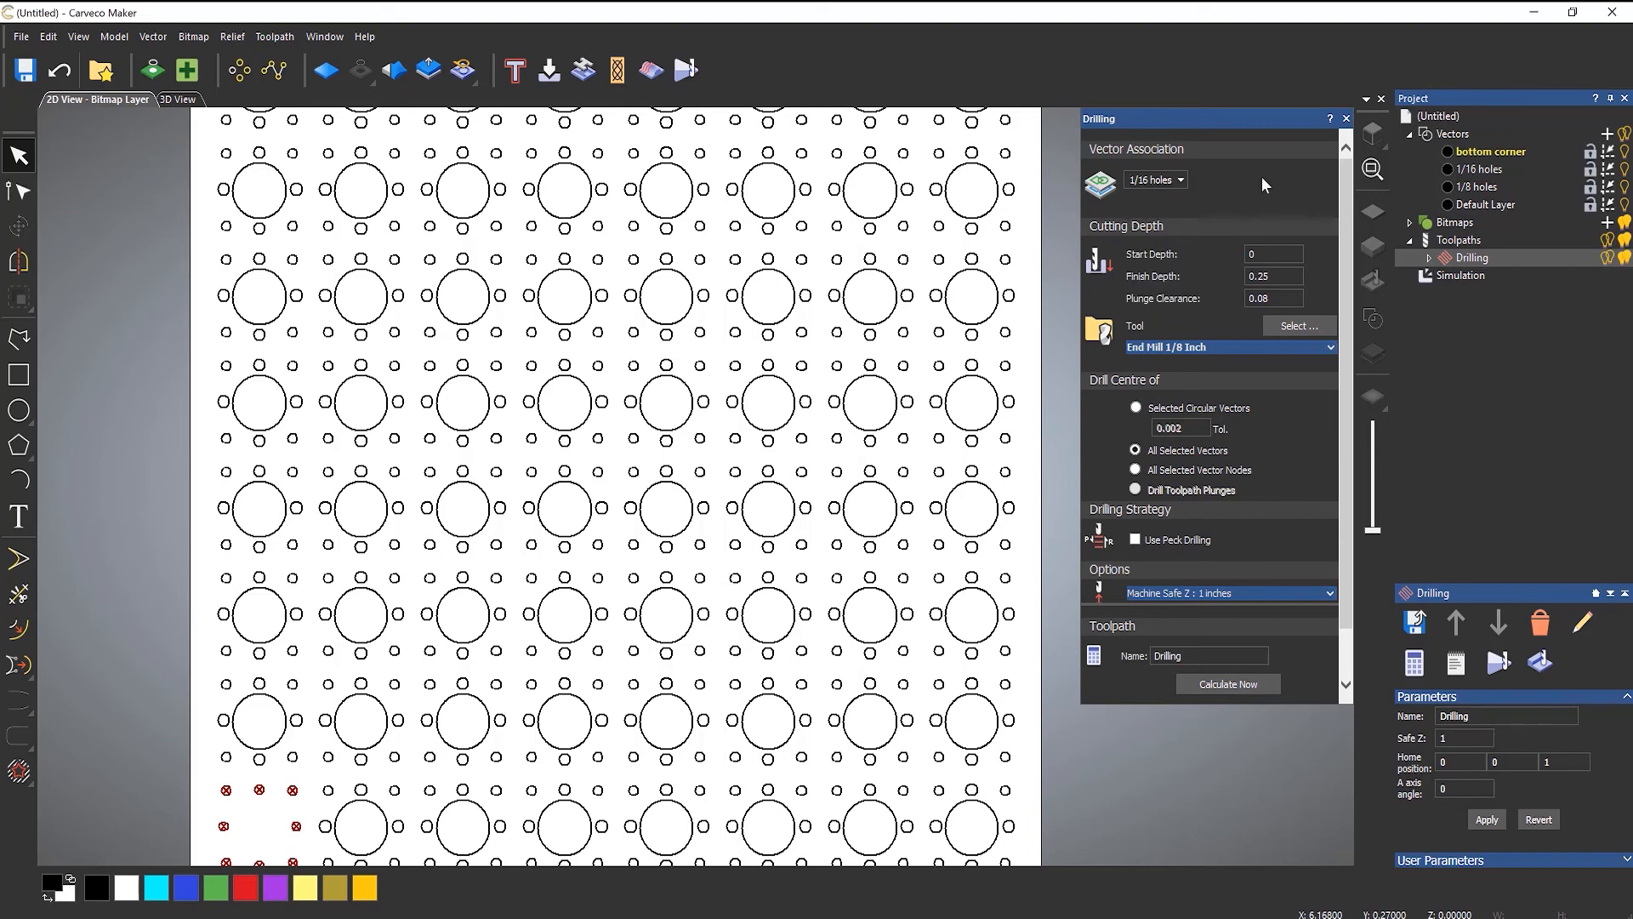
pyautogui.click(1223, 683)
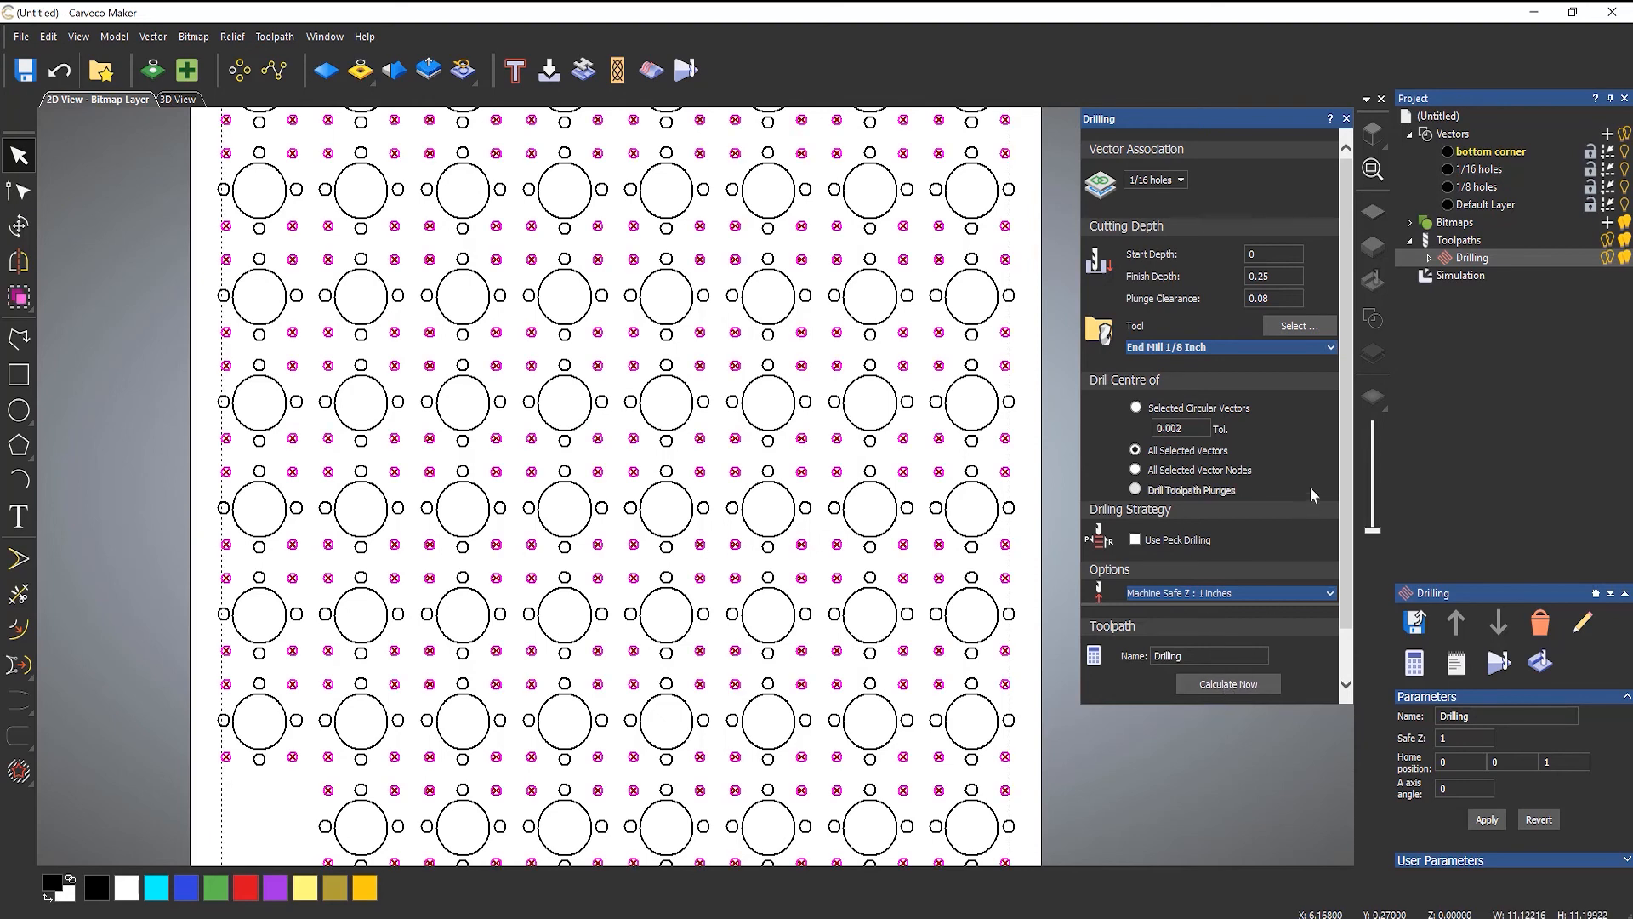
pyautogui.click(1346, 119)
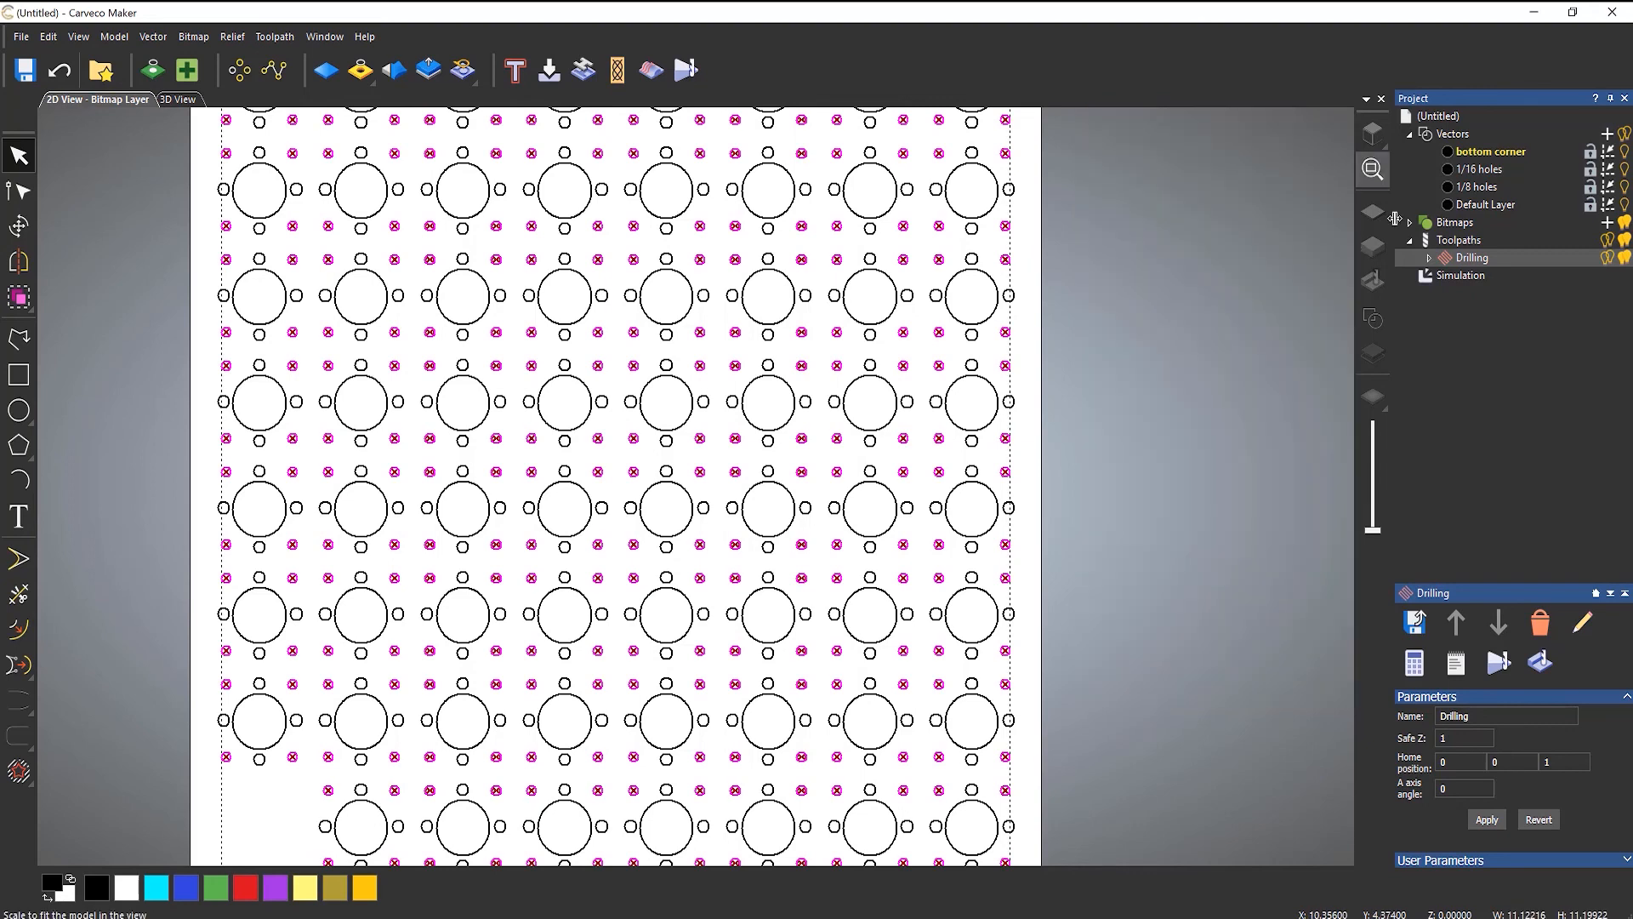
# Step: Start a new drilling toolpath and assign End Mill 1/16 Inch as its tool
pyautogui.click(1458, 240)
pyautogui.click(1420, 786)
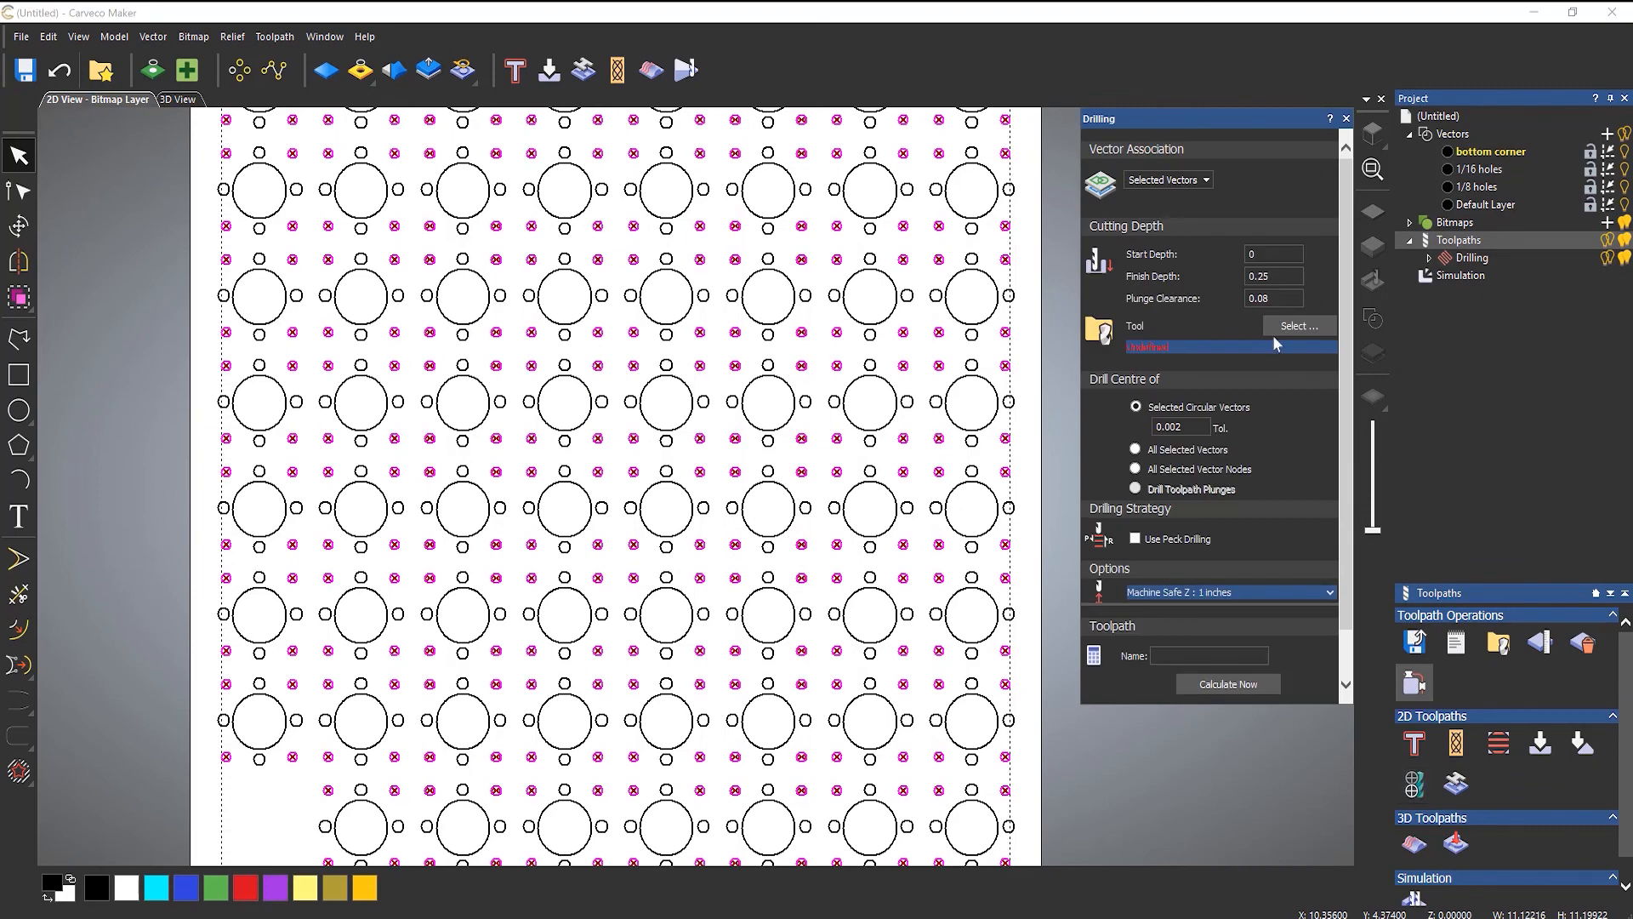
pyautogui.click(1288, 328)
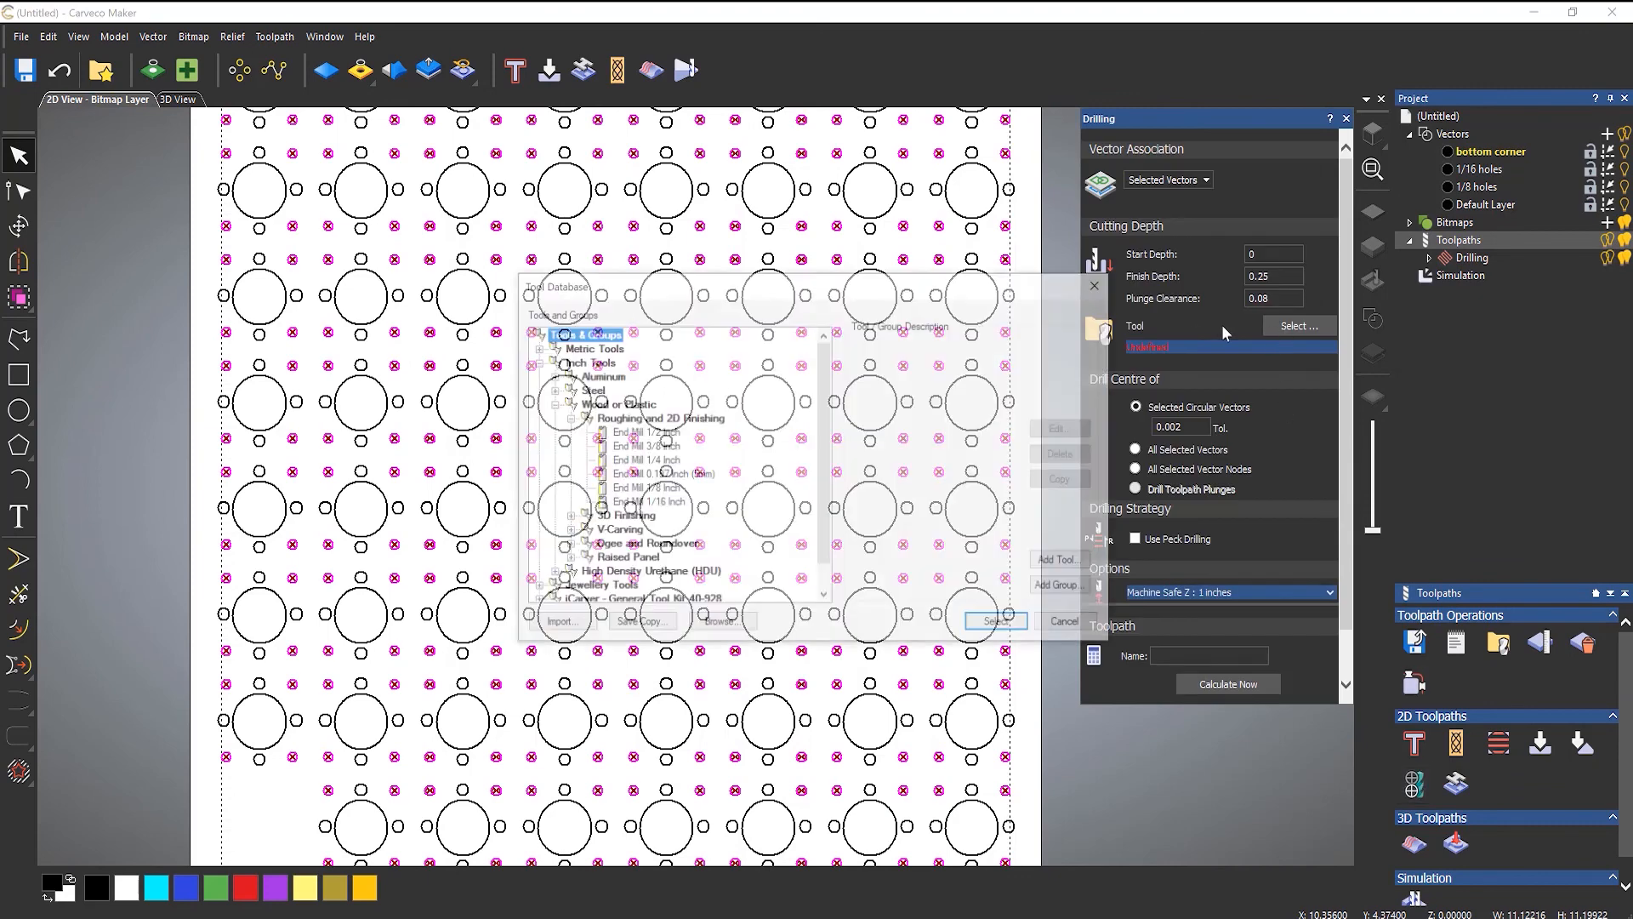
pyautogui.click(672, 506)
pyautogui.click(1003, 626)
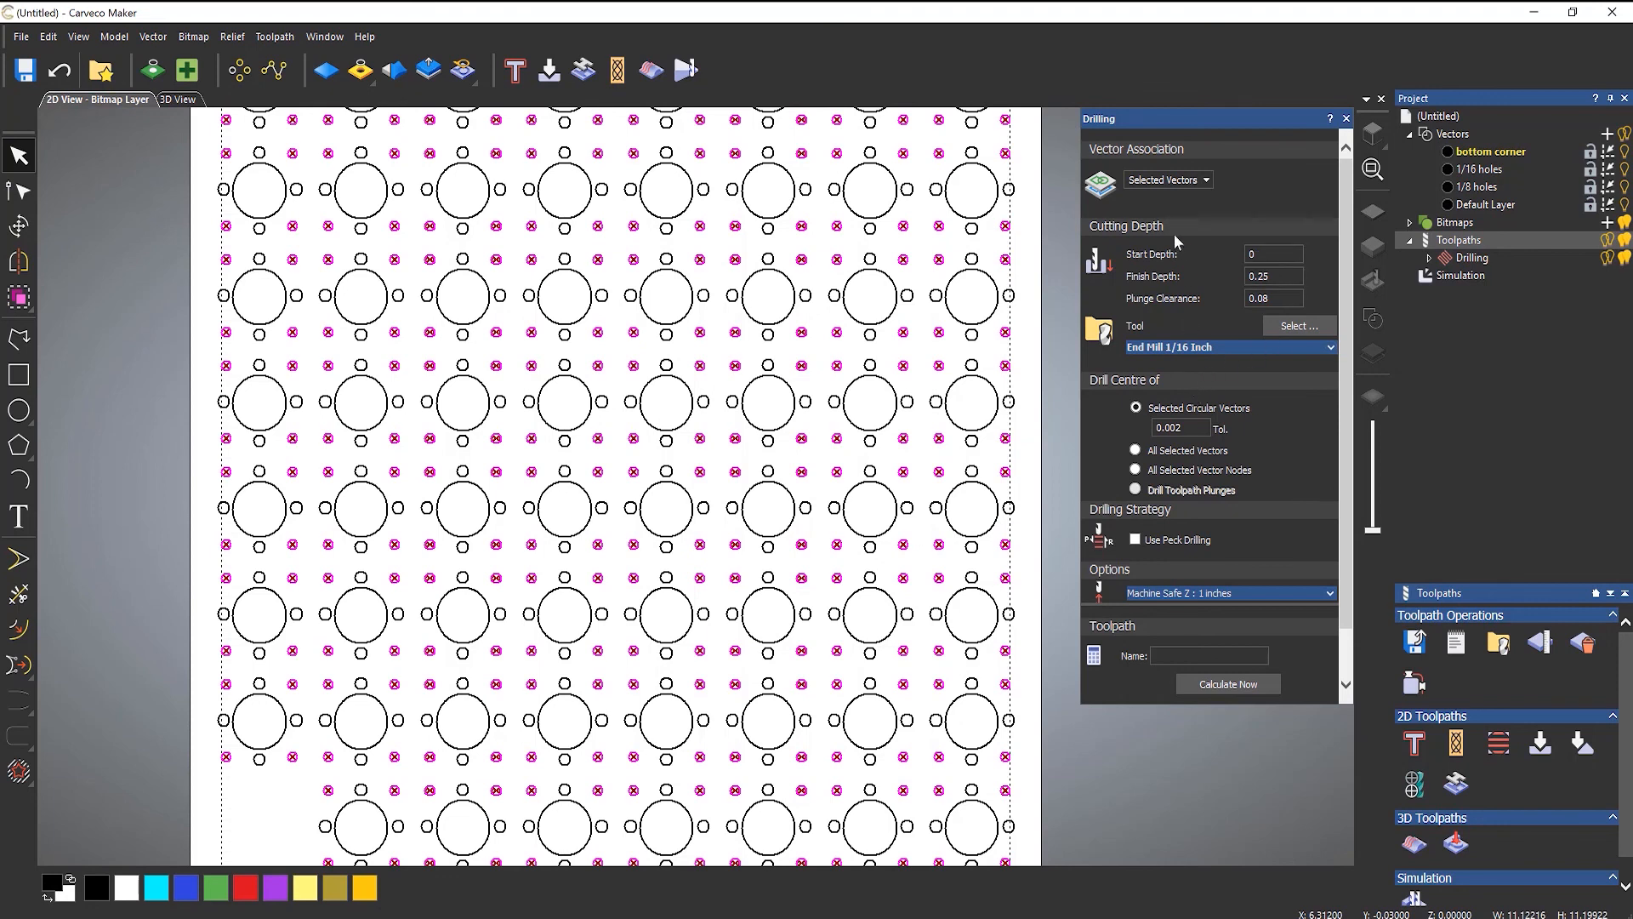
# Step: Associate the new drilling toolpath with the 1/8 holes layer, calculate it and close the settings
pyautogui.click(1166, 182)
pyautogui.click(1169, 277)
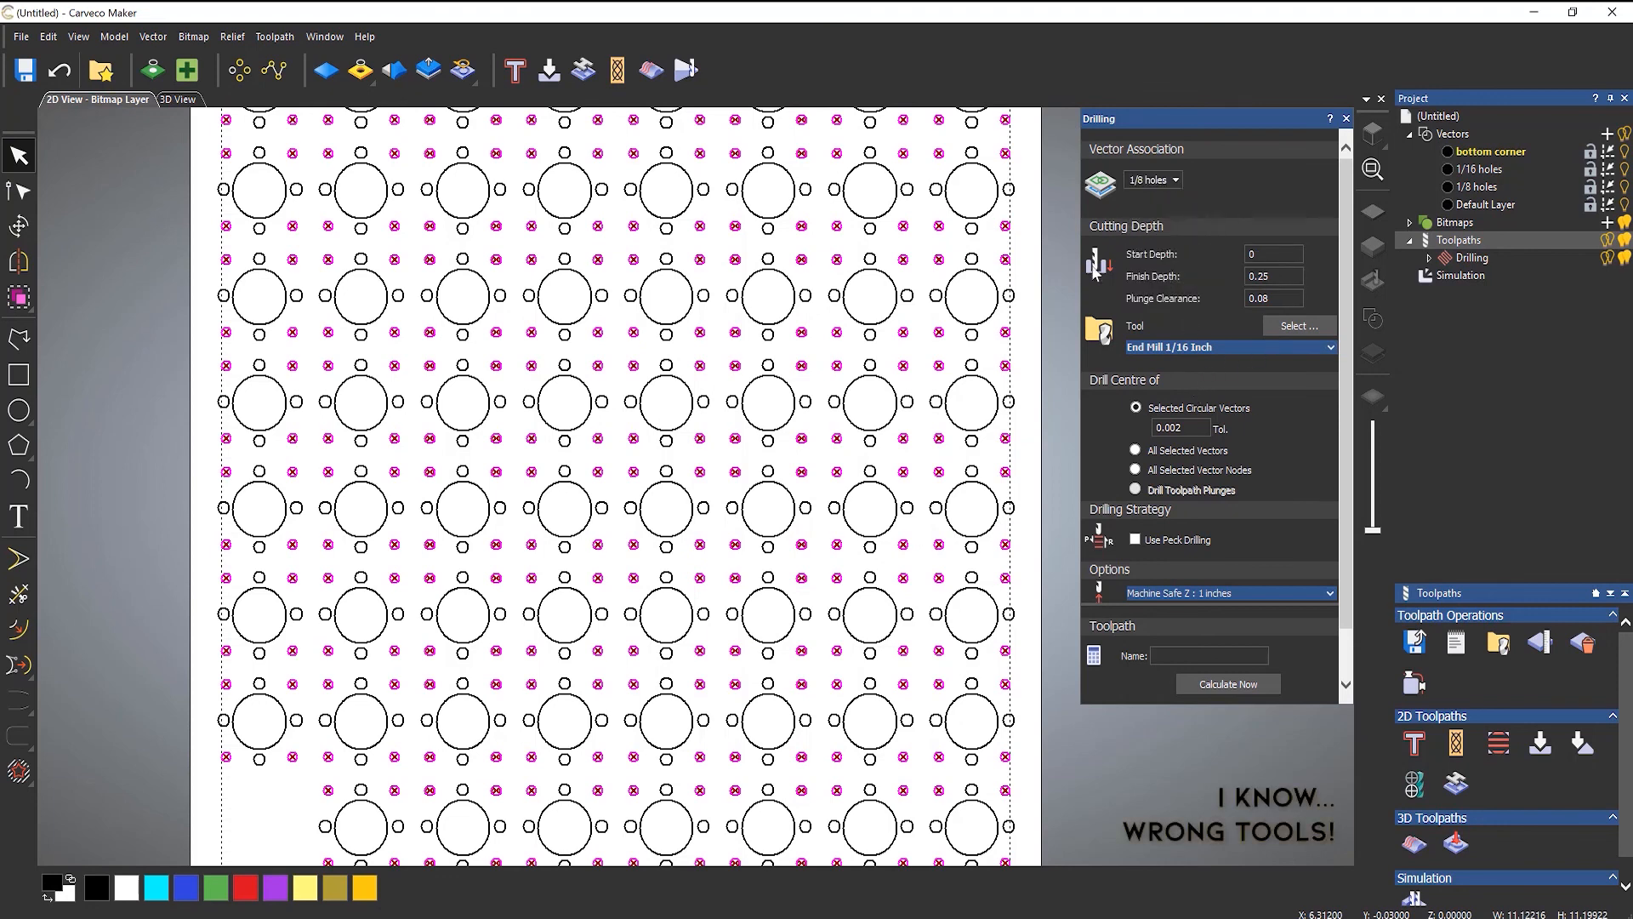
pyautogui.click(1239, 684)
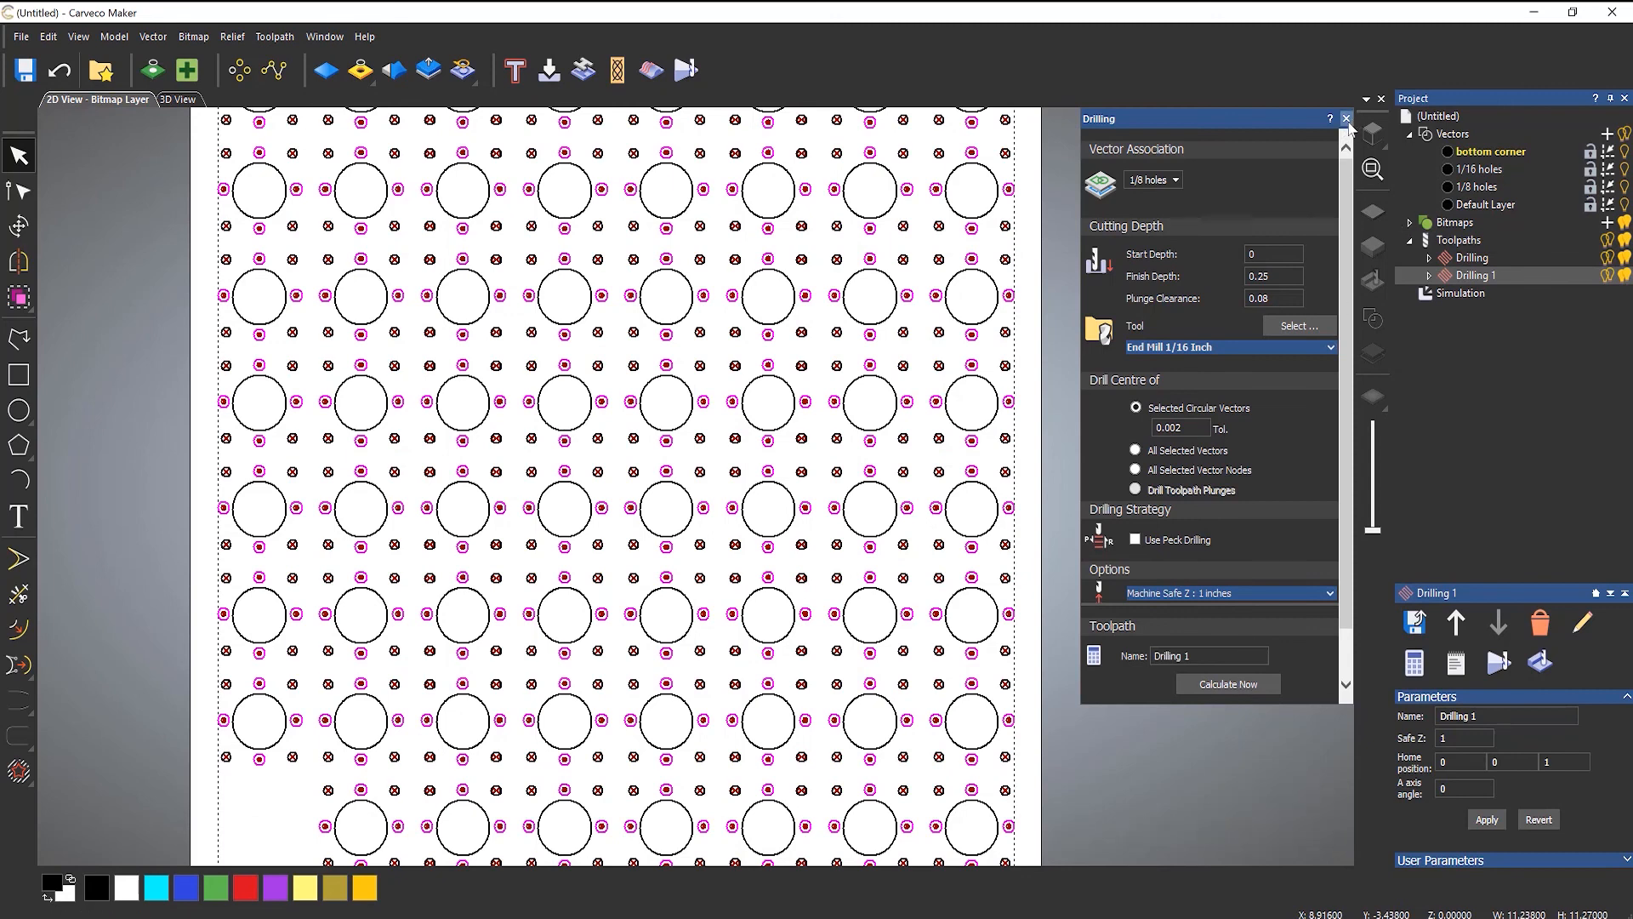
pyautogui.click(1172, 180)
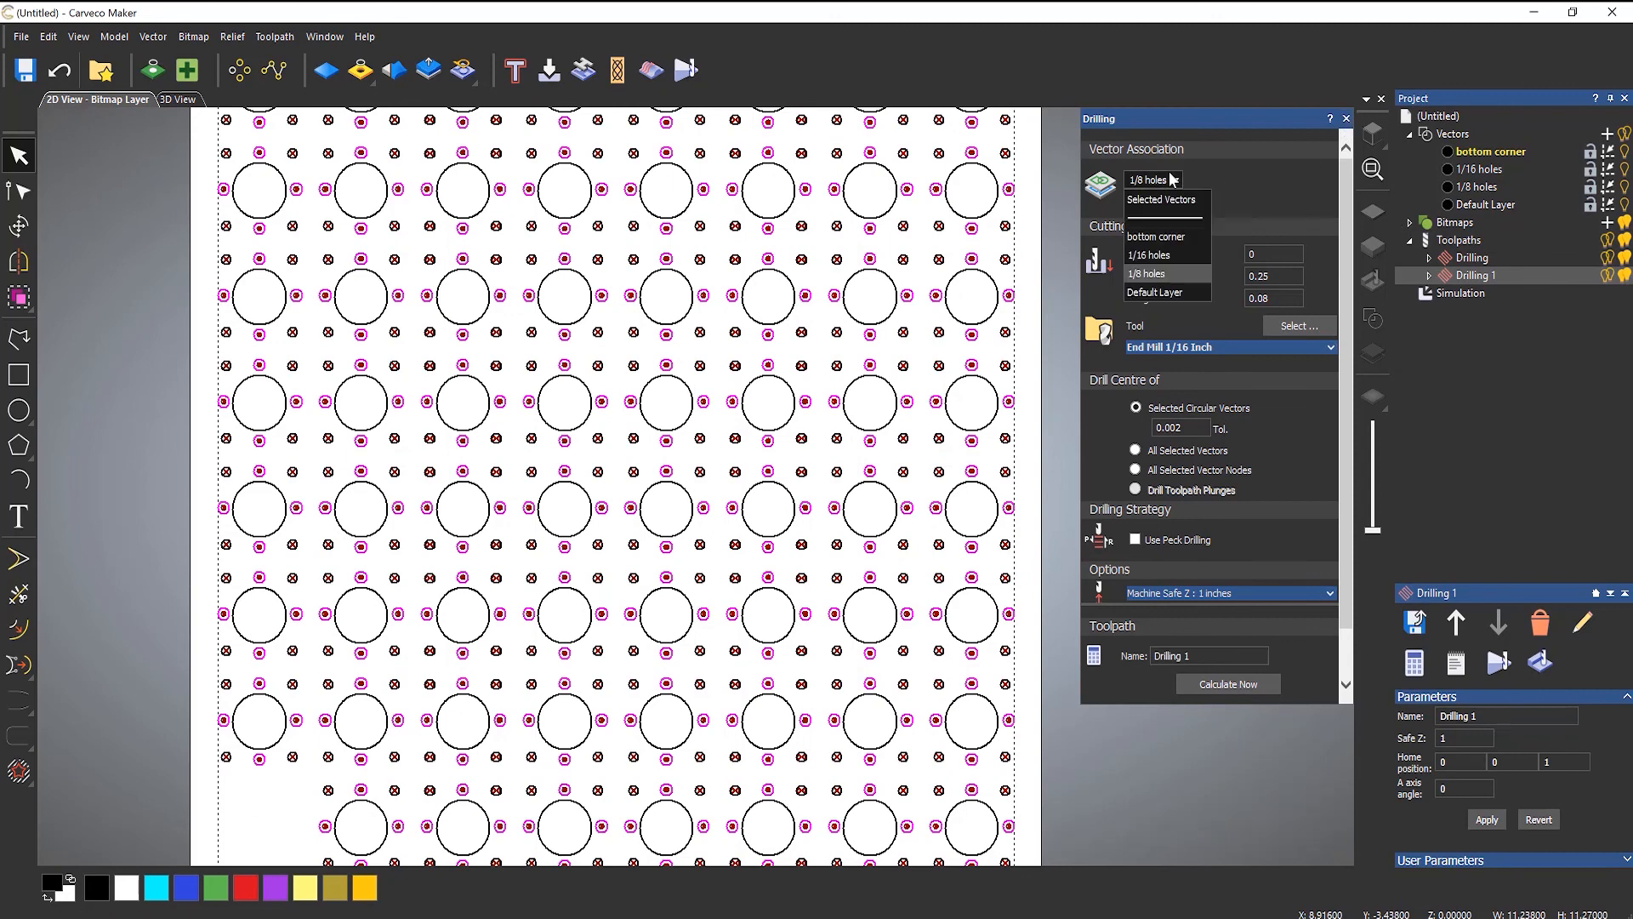
pyautogui.click(1179, 273)
pyautogui.click(1346, 120)
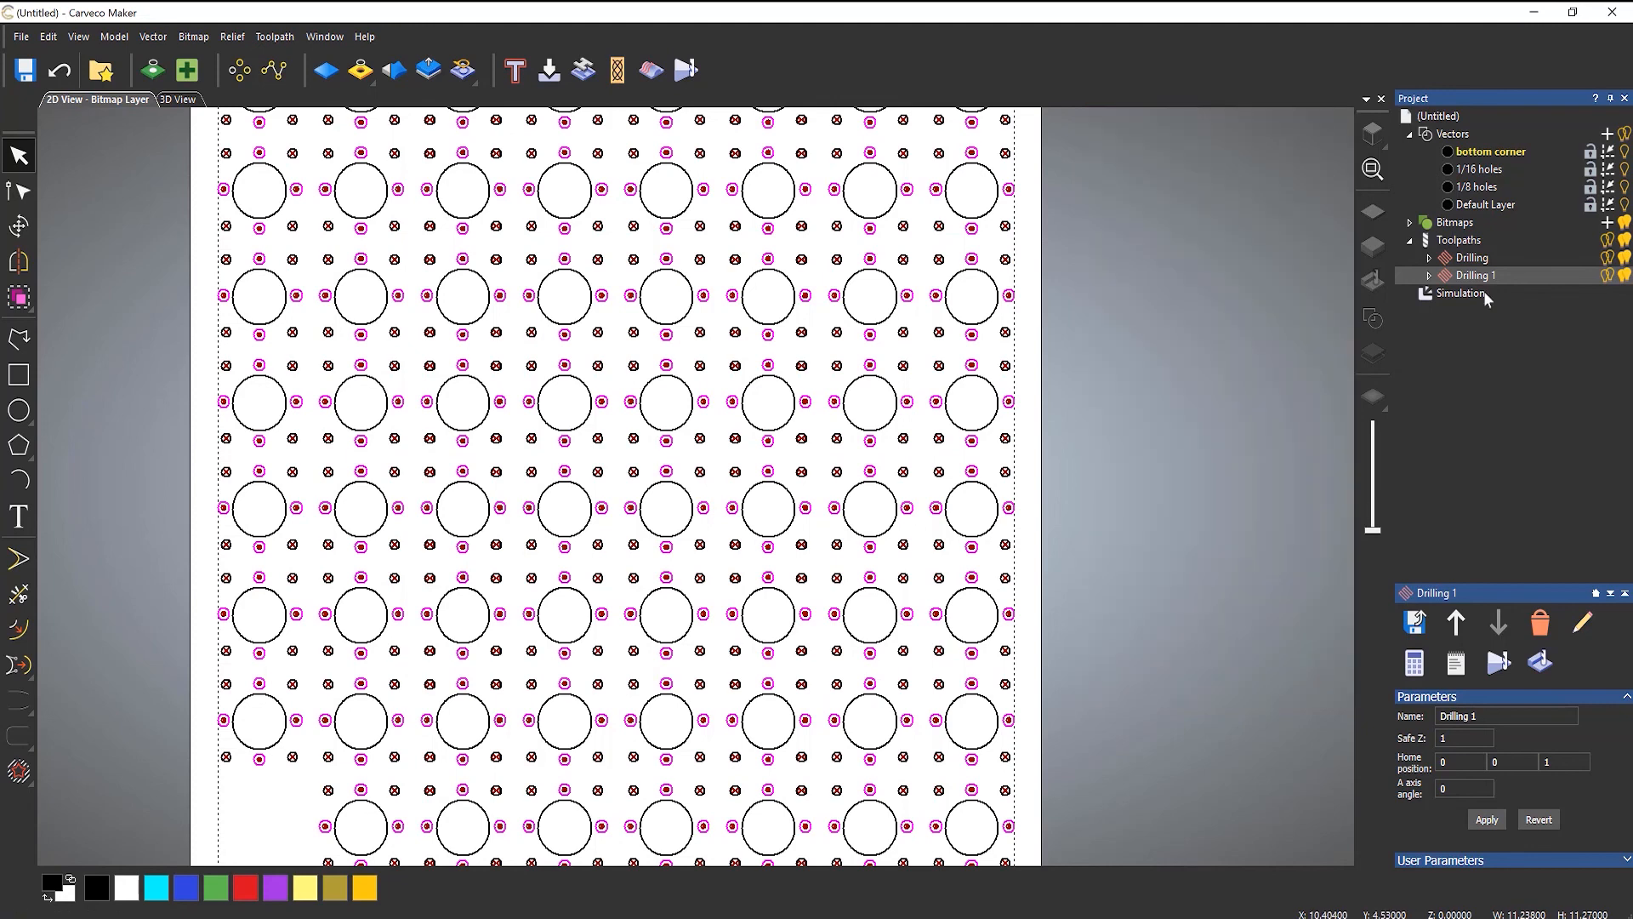
# Step: Simulate all toolpaths and inspect the drilled holes across the board in the 3D view
pyautogui.rightClick(1479, 292)
pyautogui.click(1502, 366)
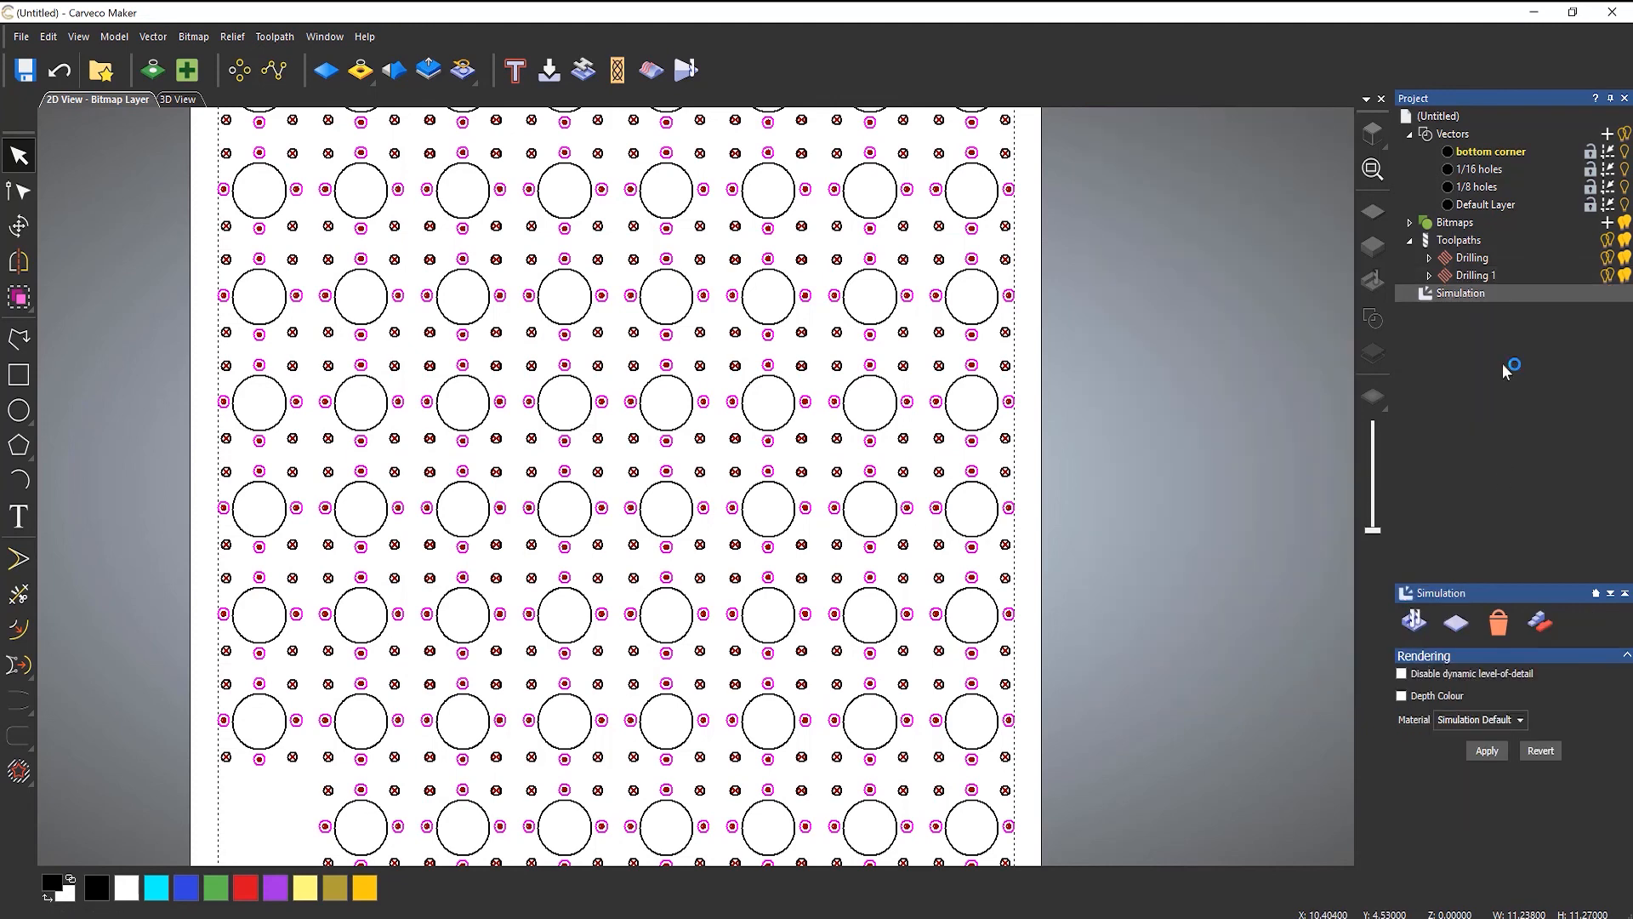
pyautogui.rightClick(1463, 243)
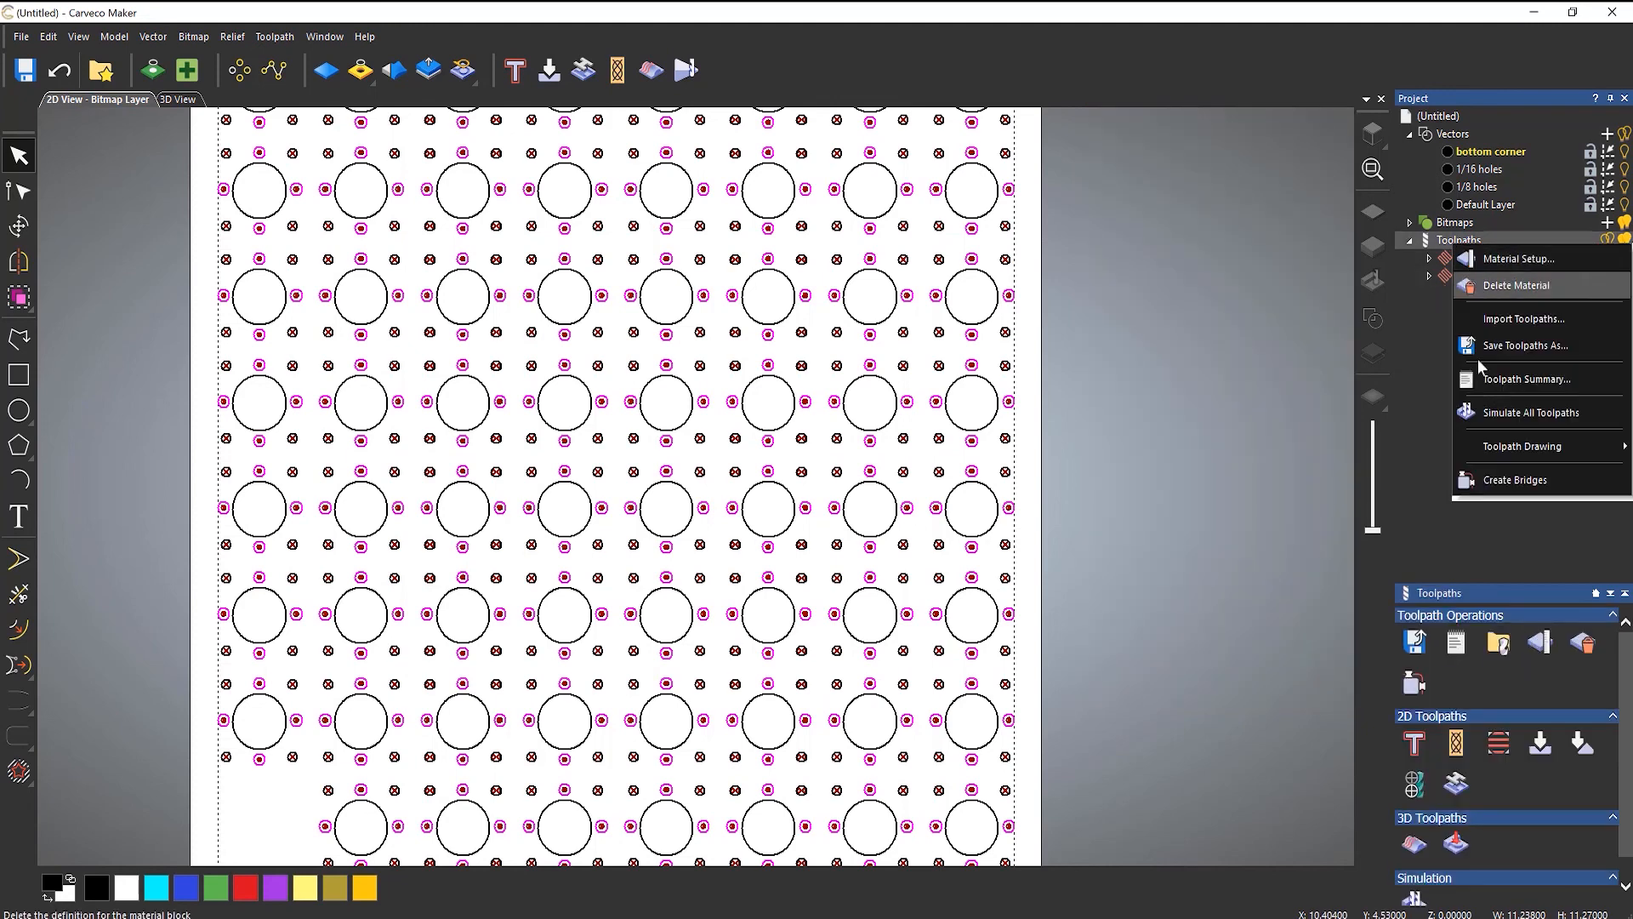
pyautogui.click(1502, 413)
pyautogui.scroll(-5, 982, 447)
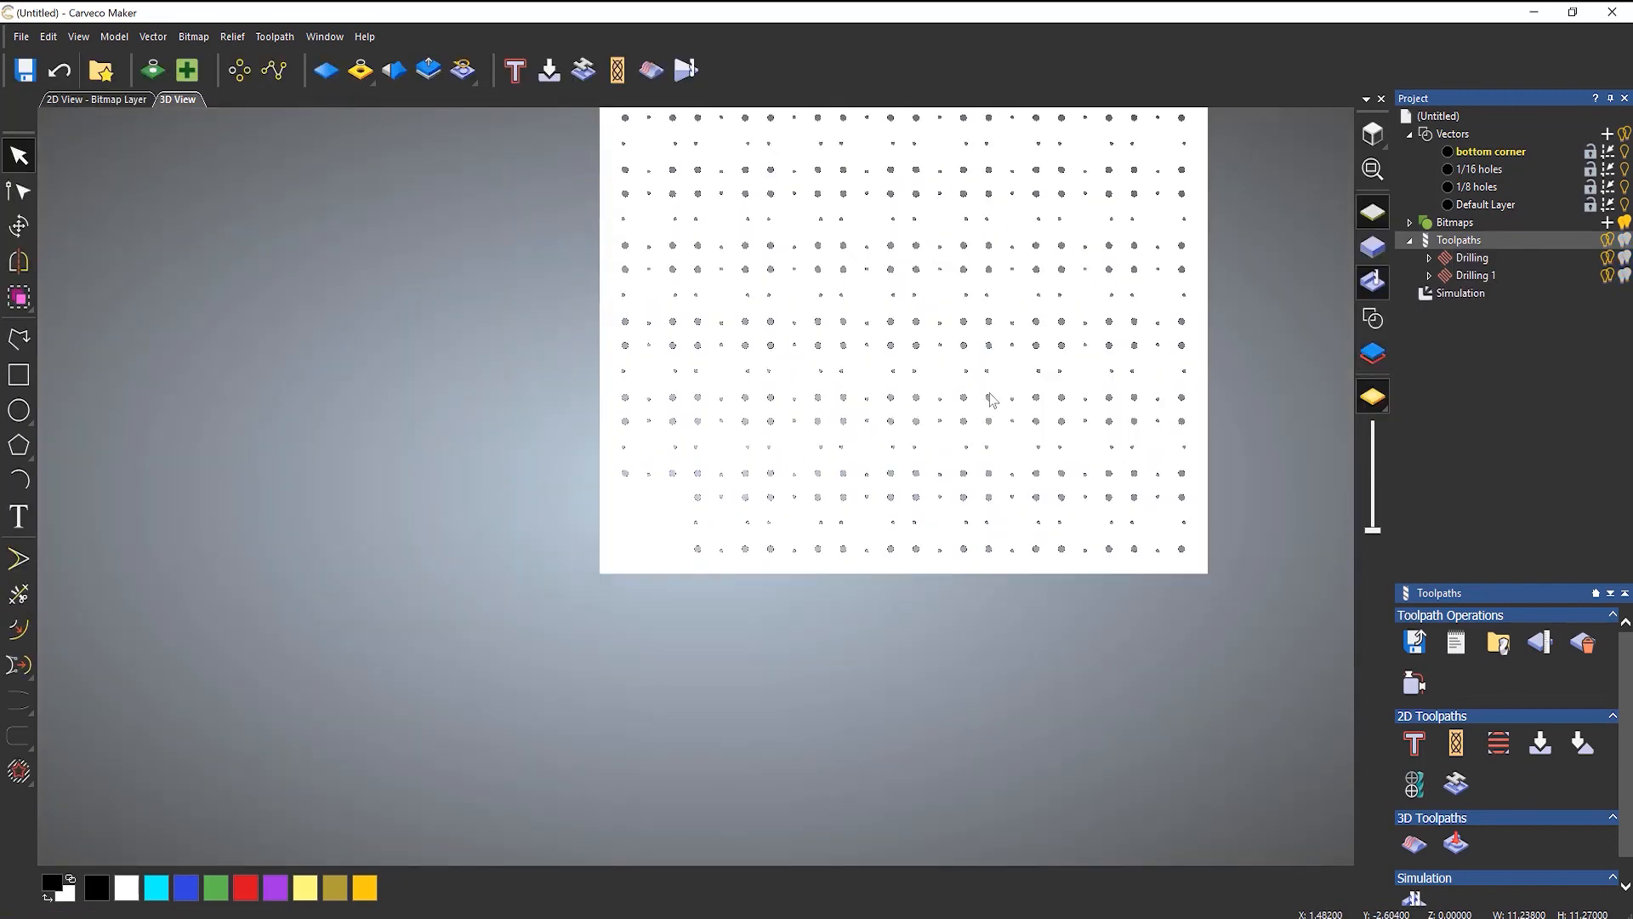
pyautogui.scroll(6, 941, 332)
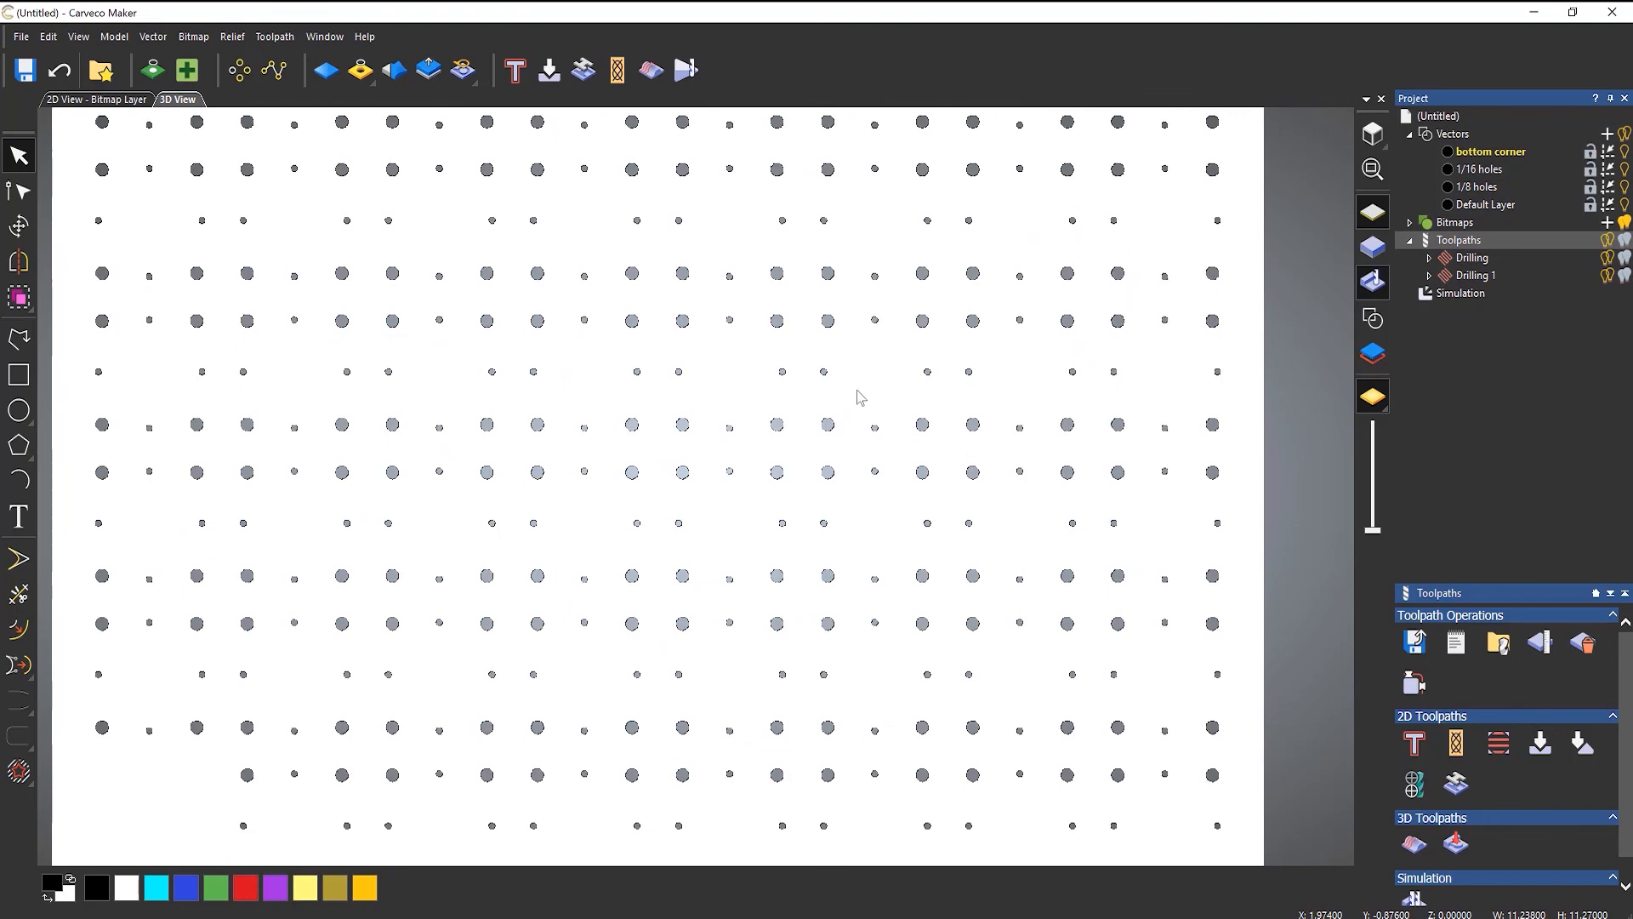
pyautogui.scroll(-2, 859, 396)
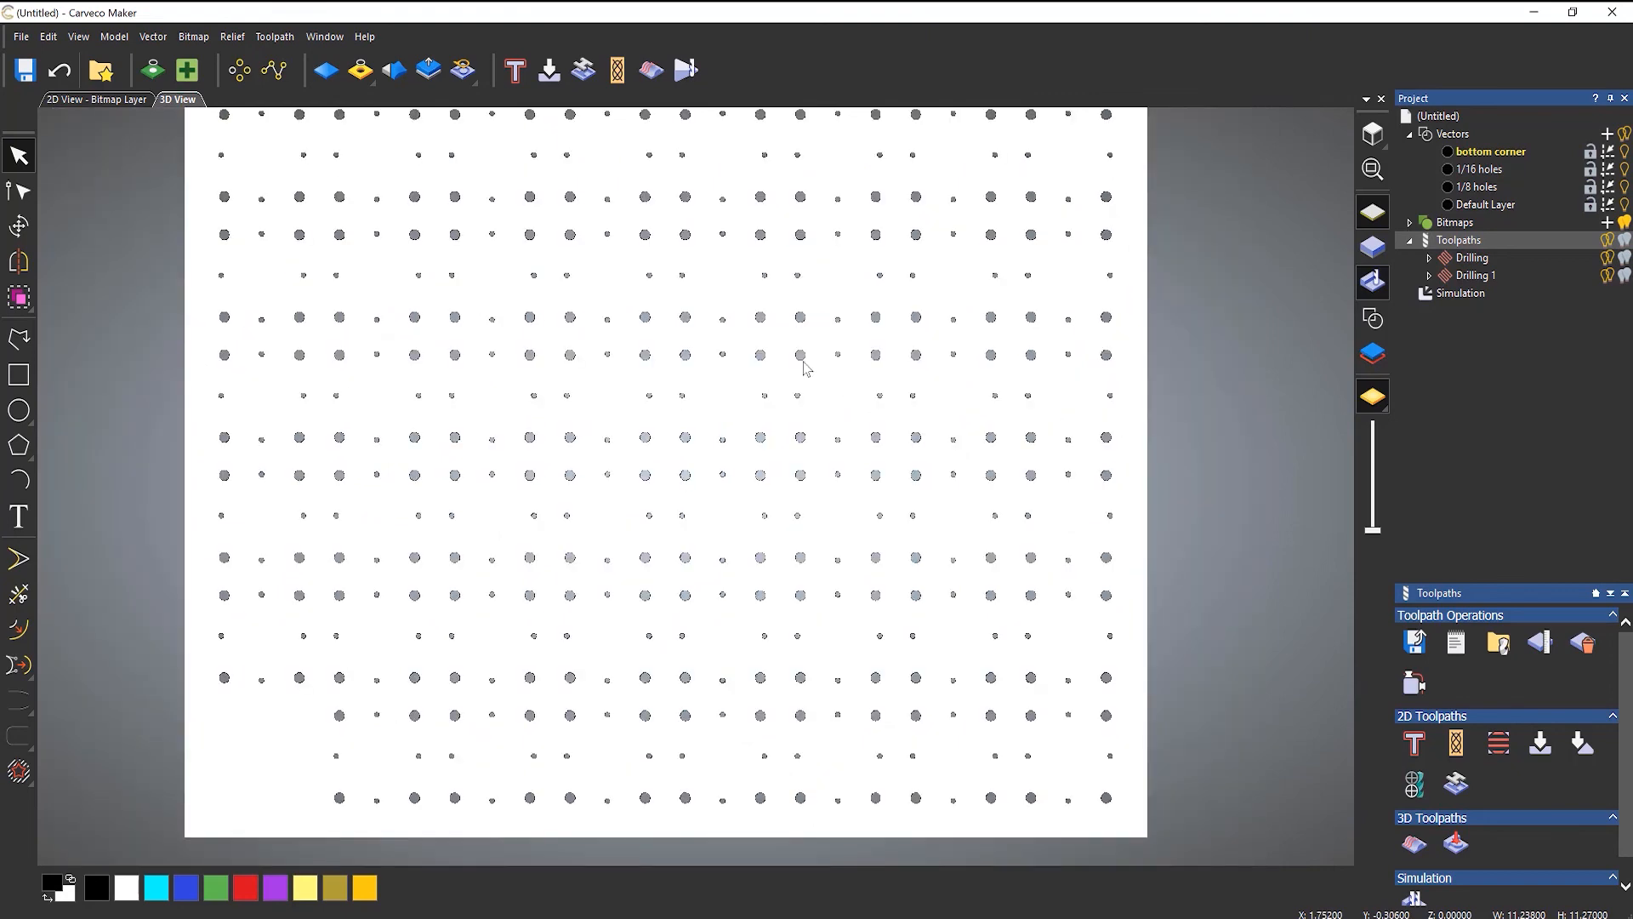